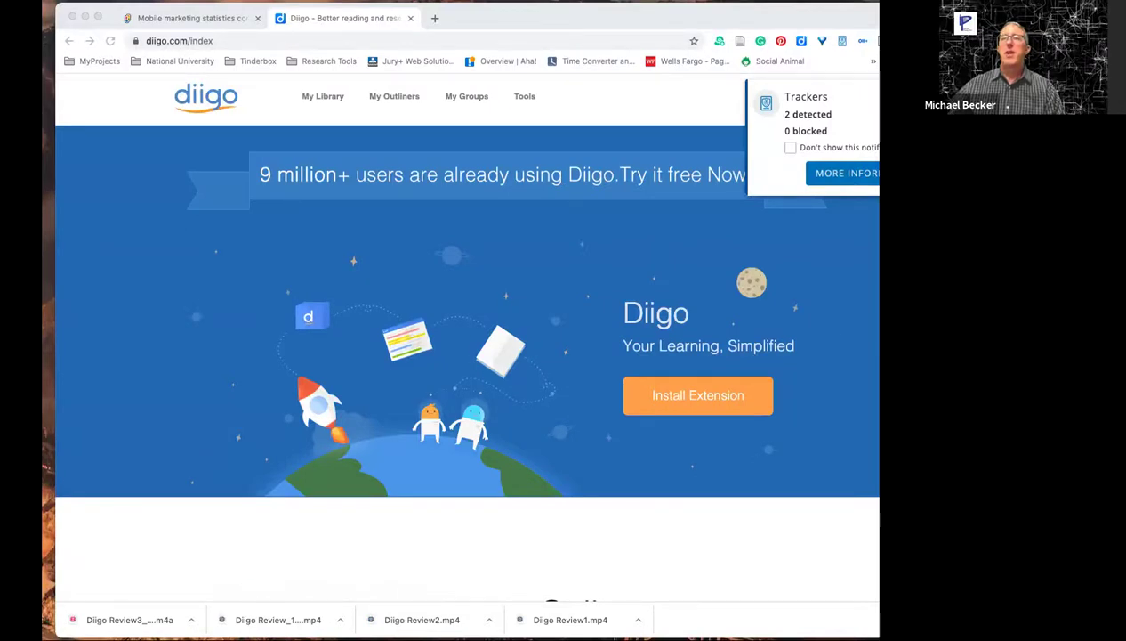
Step: Dismiss the trackers notice and scroll through the Diigo home page
click(893, 103)
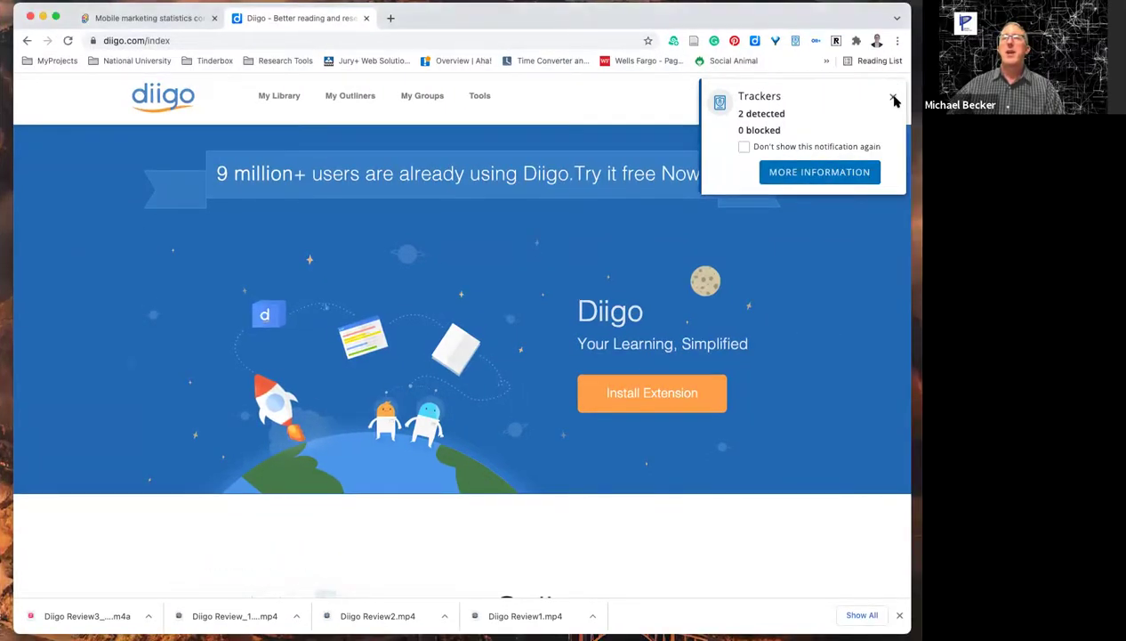
click(893, 100)
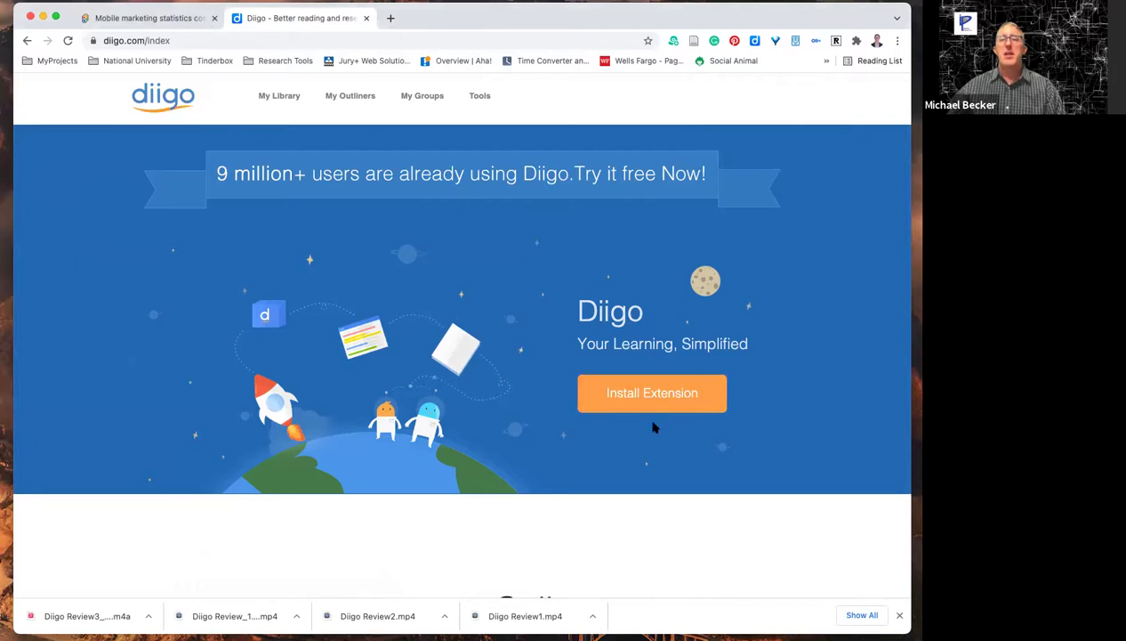
scroll(625, 374, down, 2)
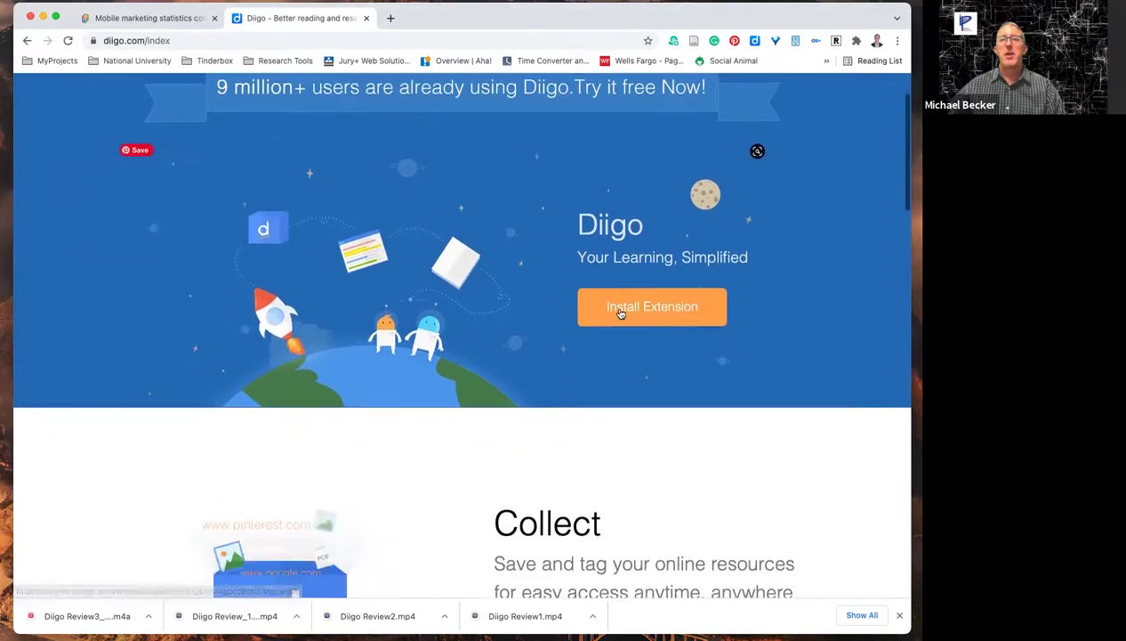
scroll(591, 387, down, 3)
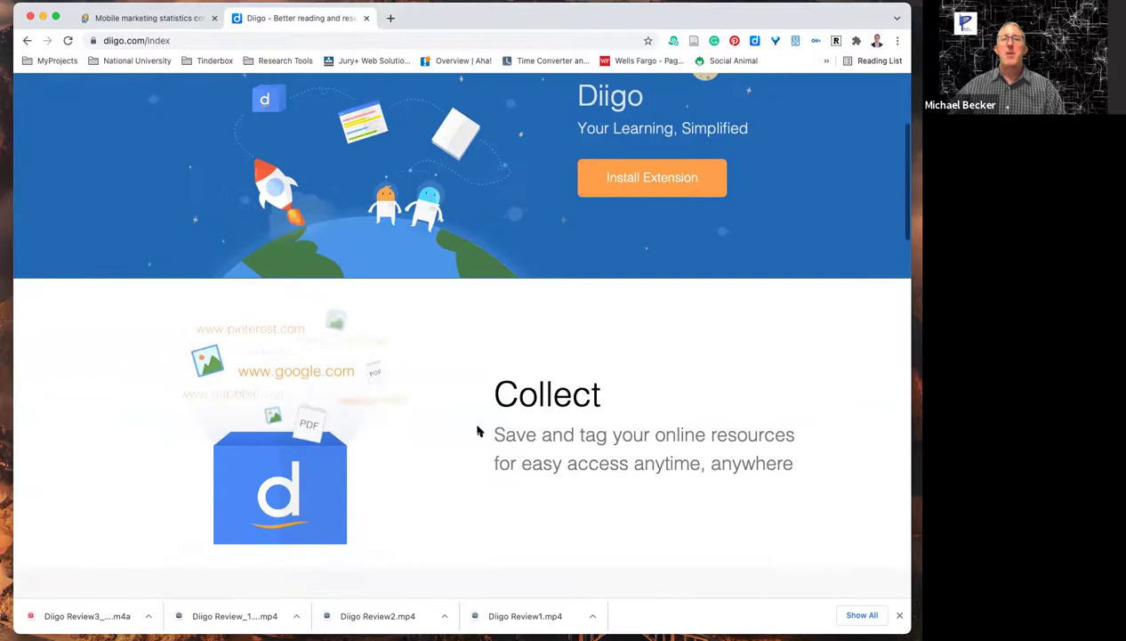
scroll(543, 427, down, 12)
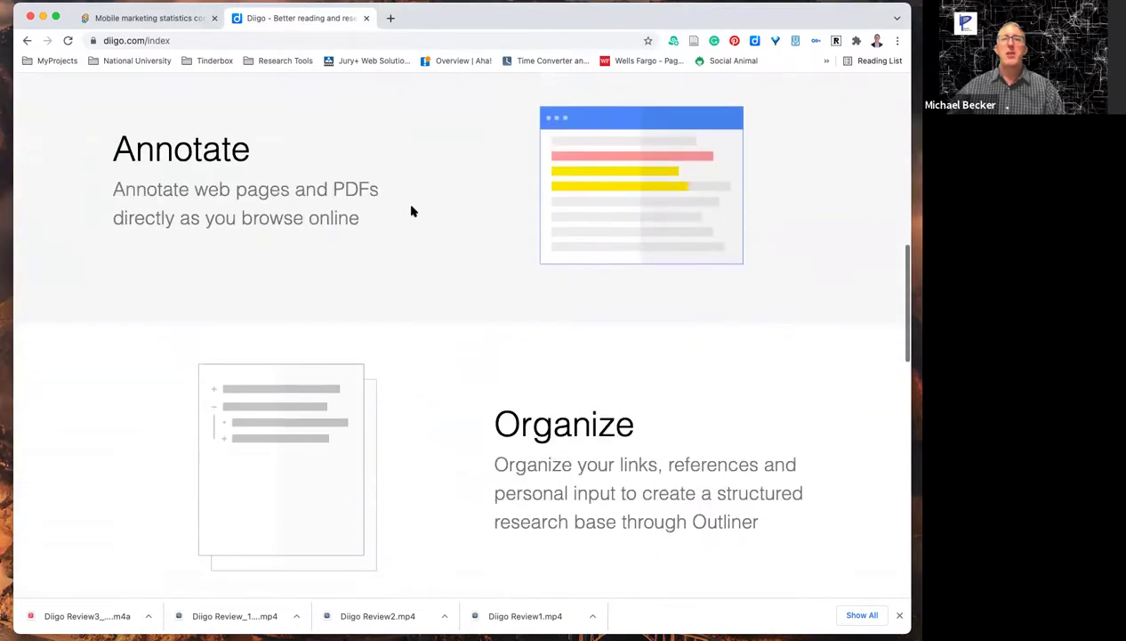
scroll(605, 459, down, 3)
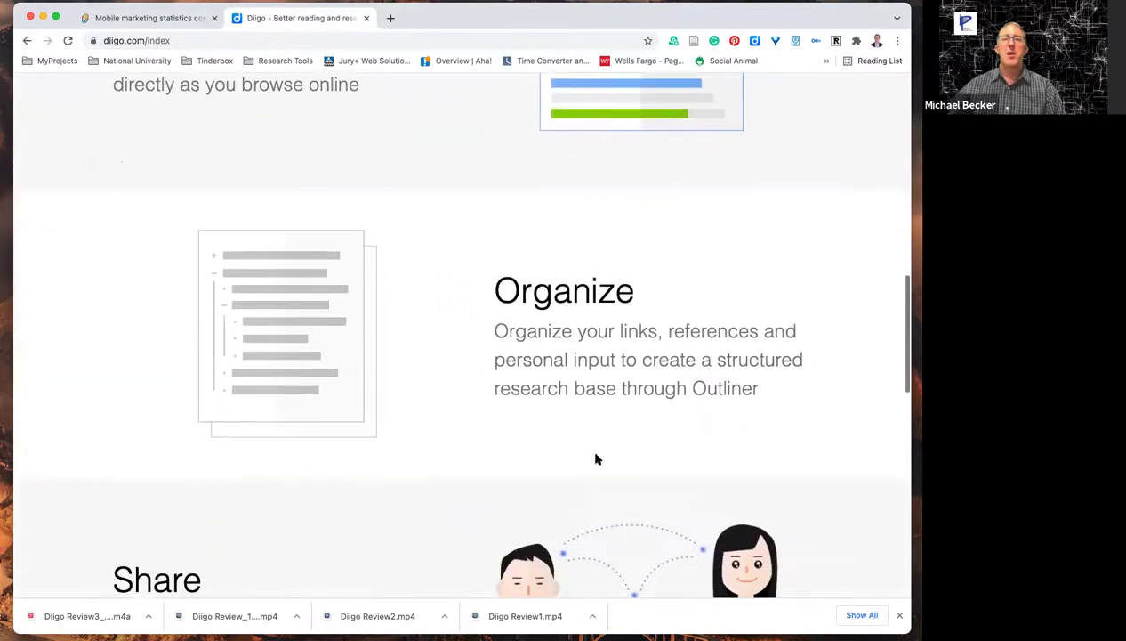
scroll(596, 458, down, 5)
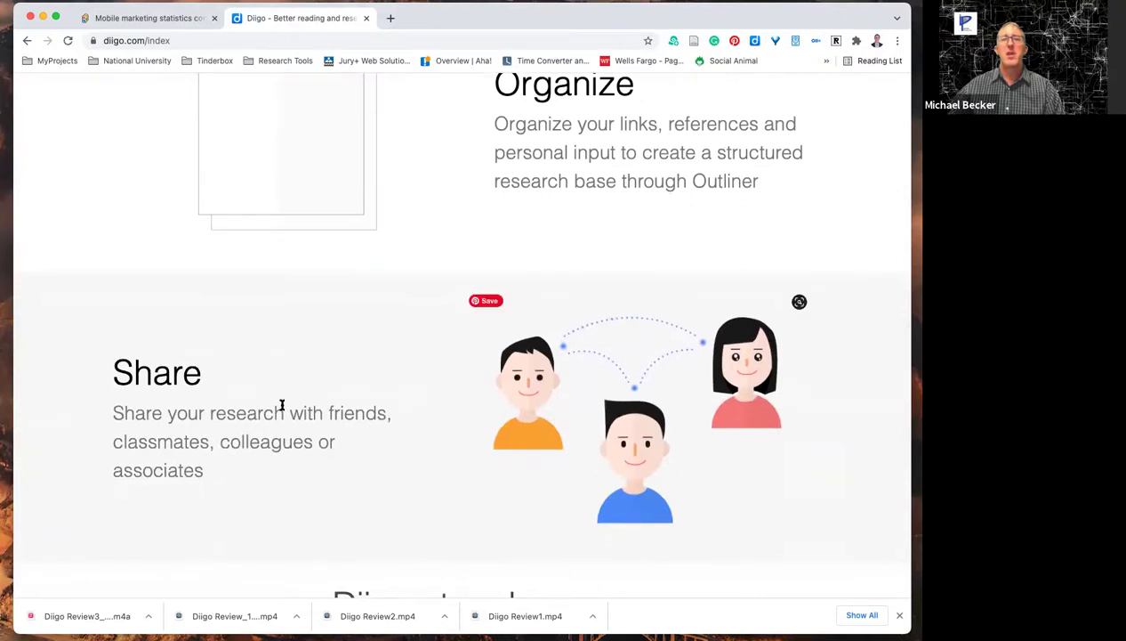
scroll(367, 395, down, 5)
scroll(373, 418, up, 18)
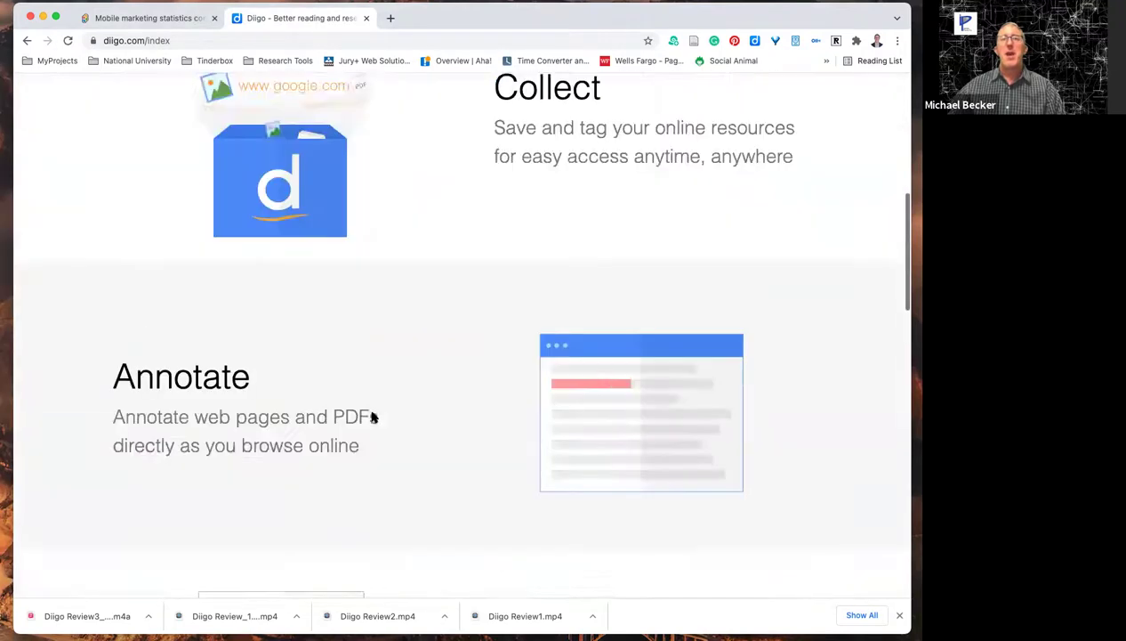
scroll(373, 418, up, 10)
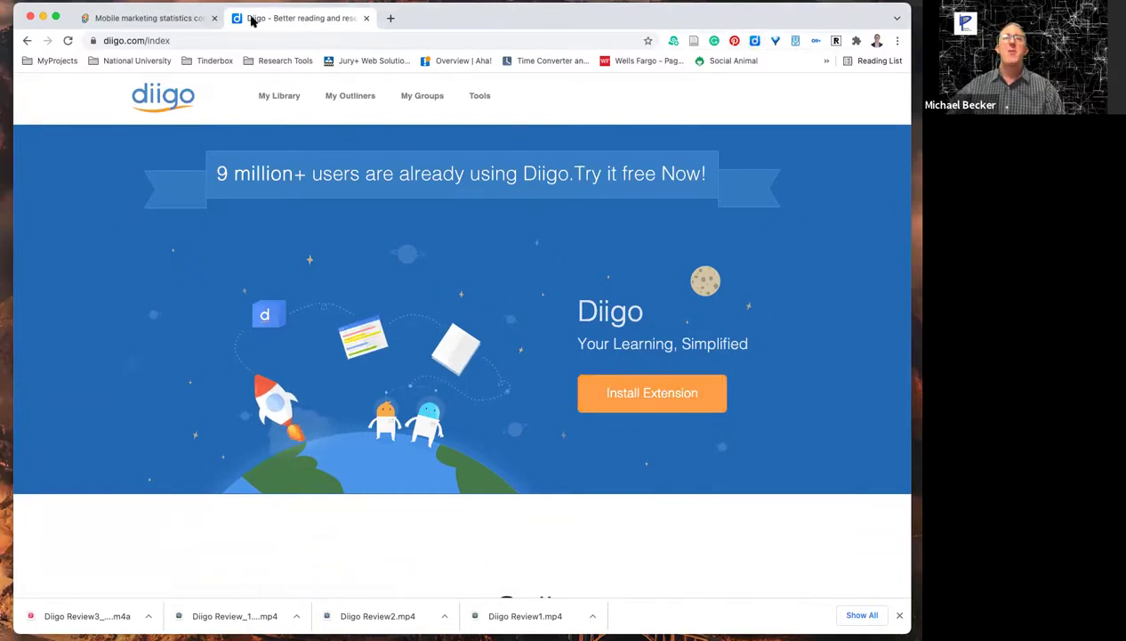
Step: Switch to the mobile statistics article and highlight 'Mobile to overtake fixed Internet access by 2014'
click(170, 22)
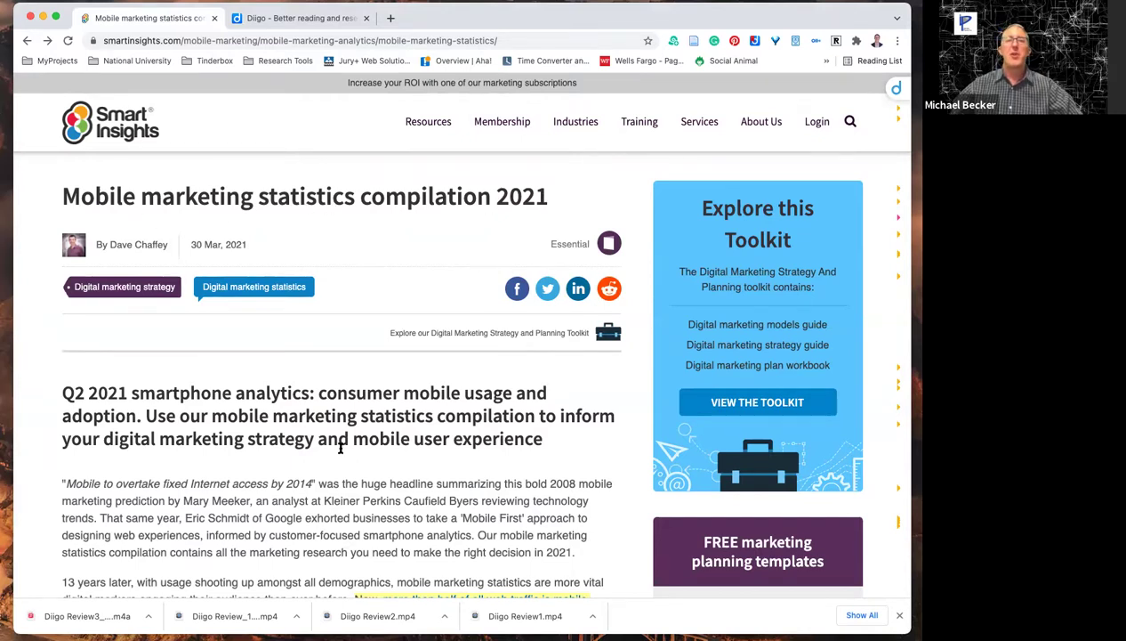
scroll(339, 449, down, 4)
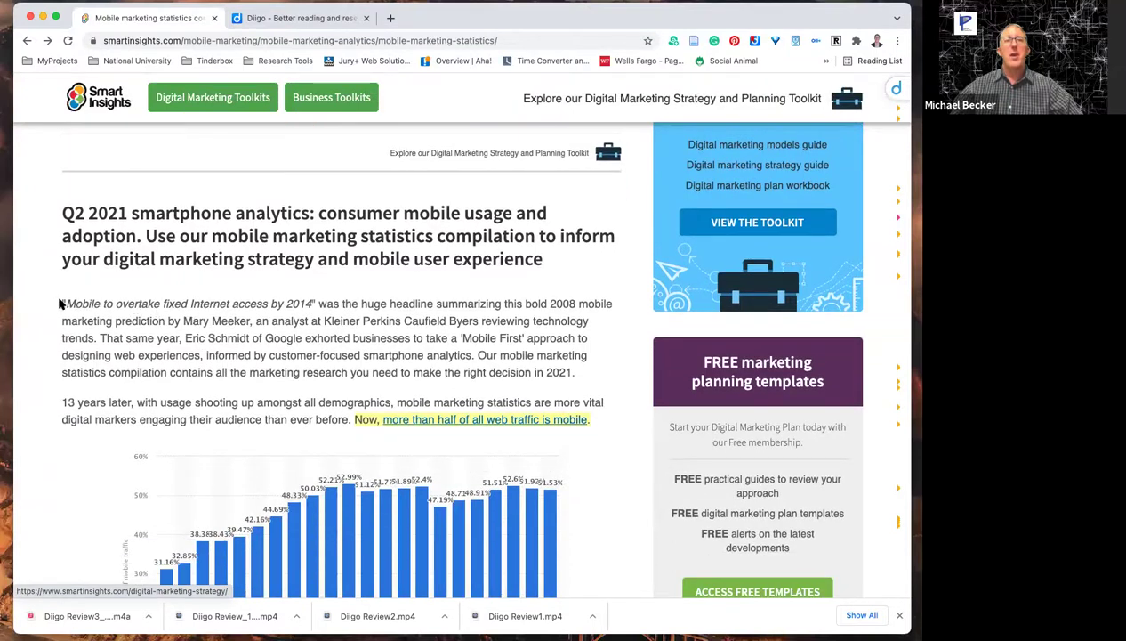
drag(65, 303, 316, 303)
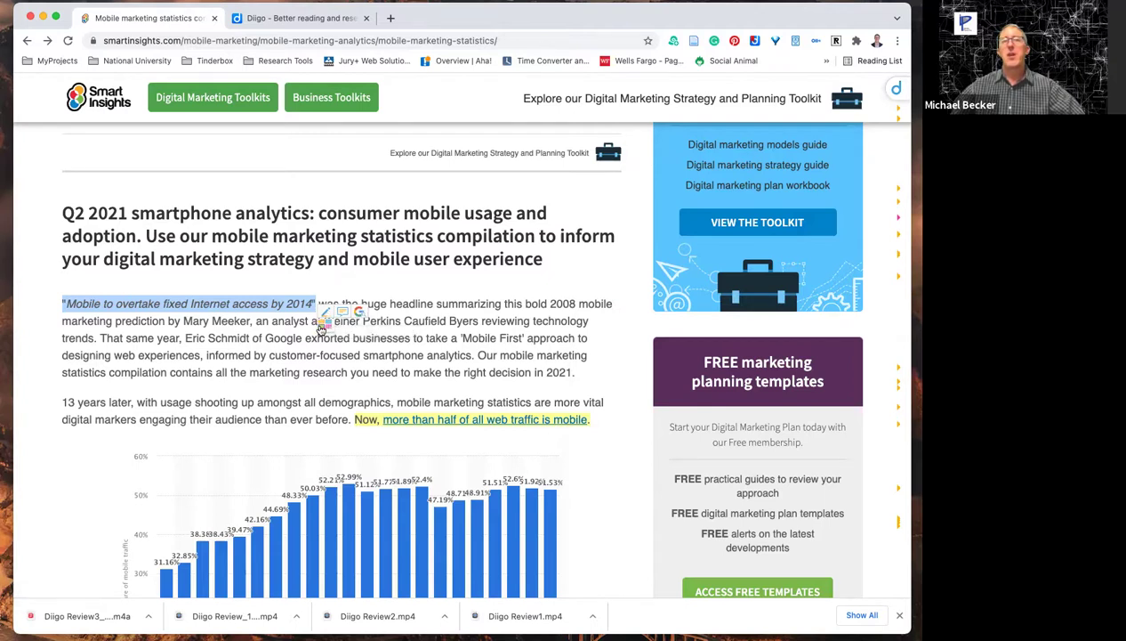
click(321, 328)
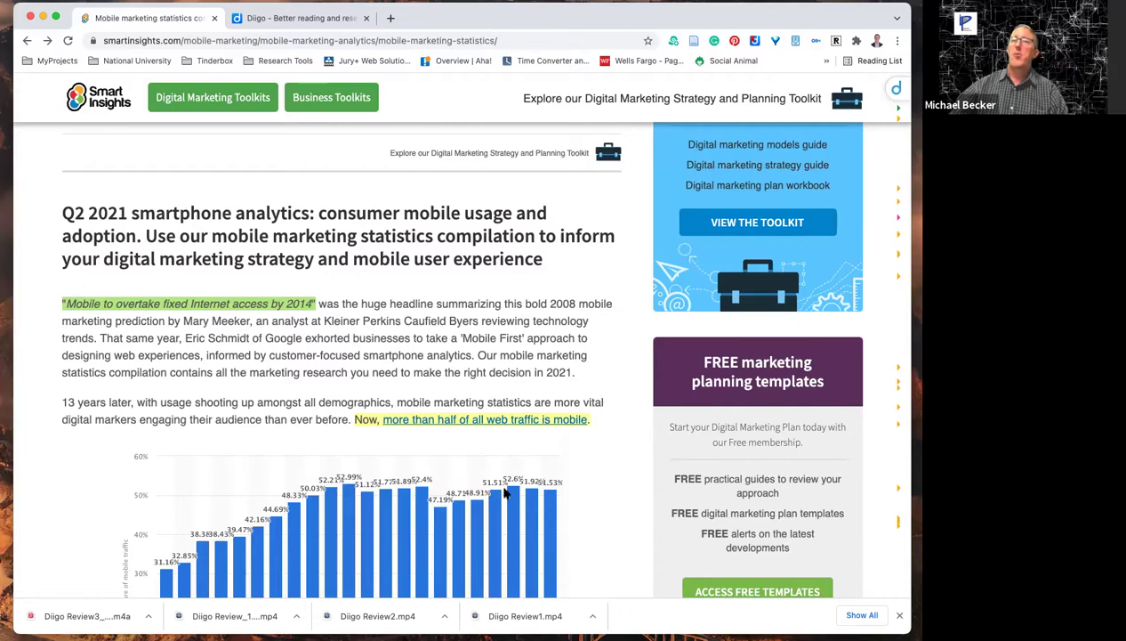
Step: Add the note 'The Ericsson report is really useful.' to the highlighted mobile traffic passage
scroll(504, 495, down, 6)
scroll(884, 201, up, 8)
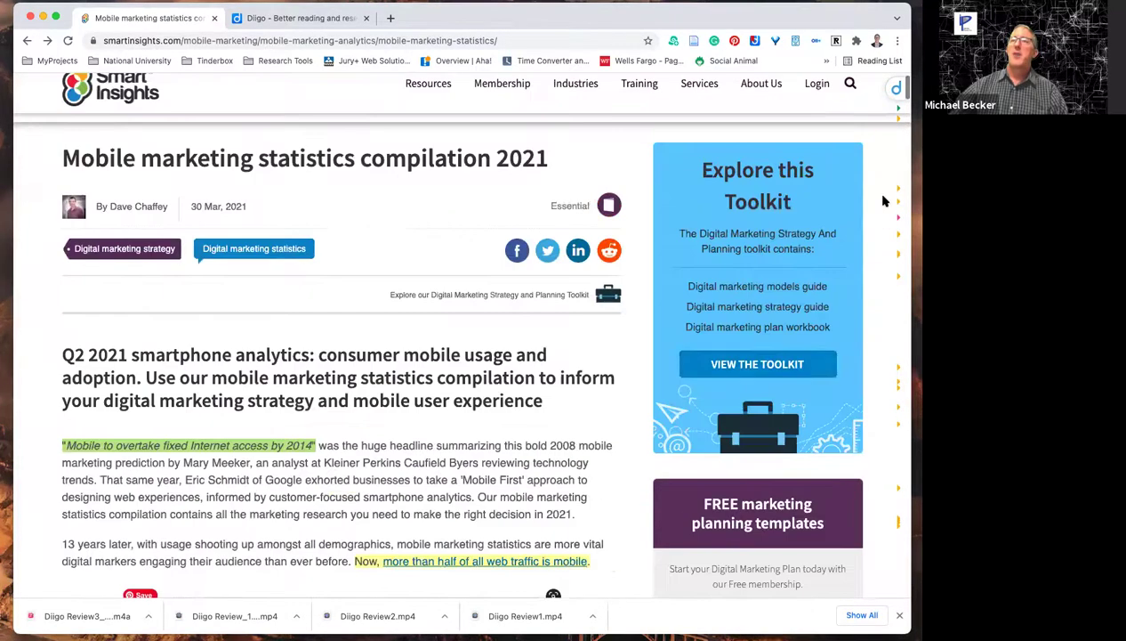
scroll(883, 201, up, 1)
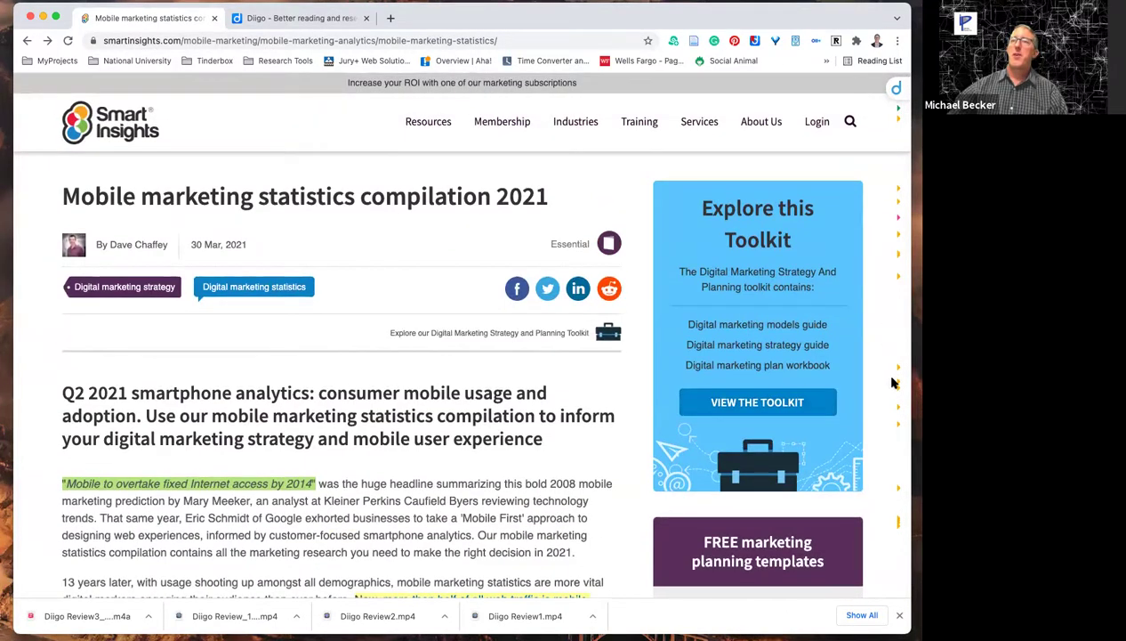
scroll(495, 540, down, 10)
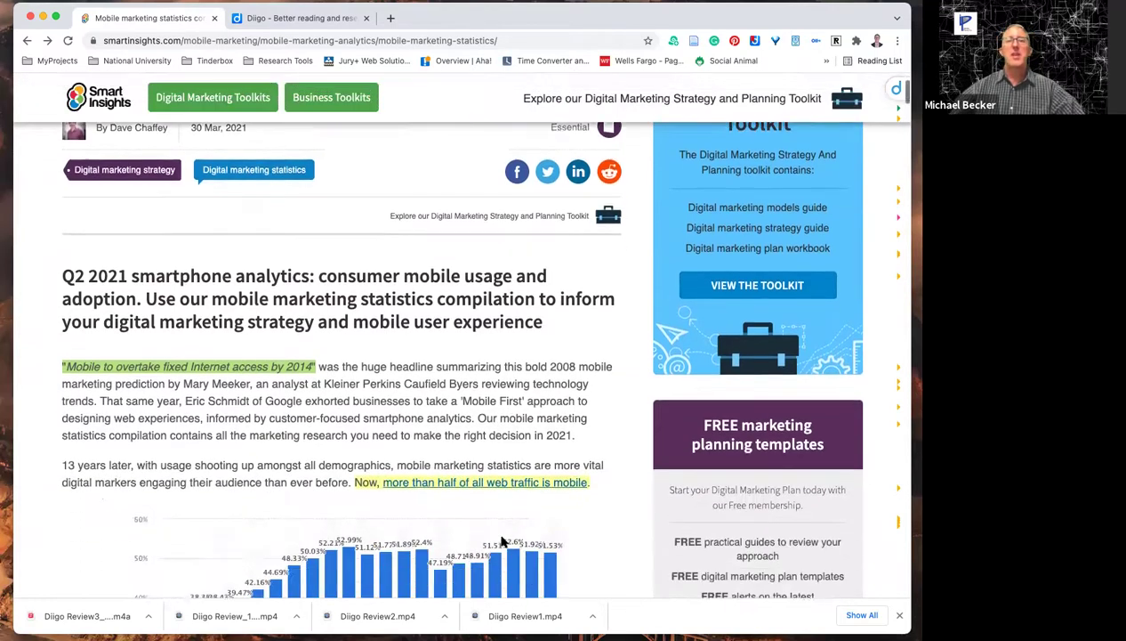
scroll(500, 540, down, 5)
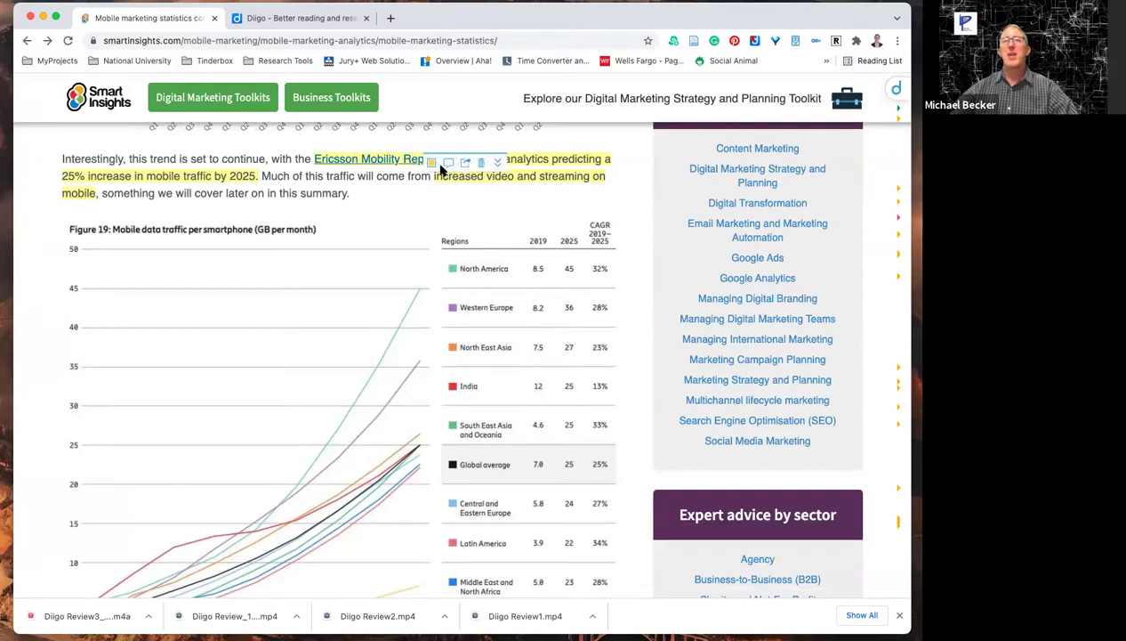
click(438, 165)
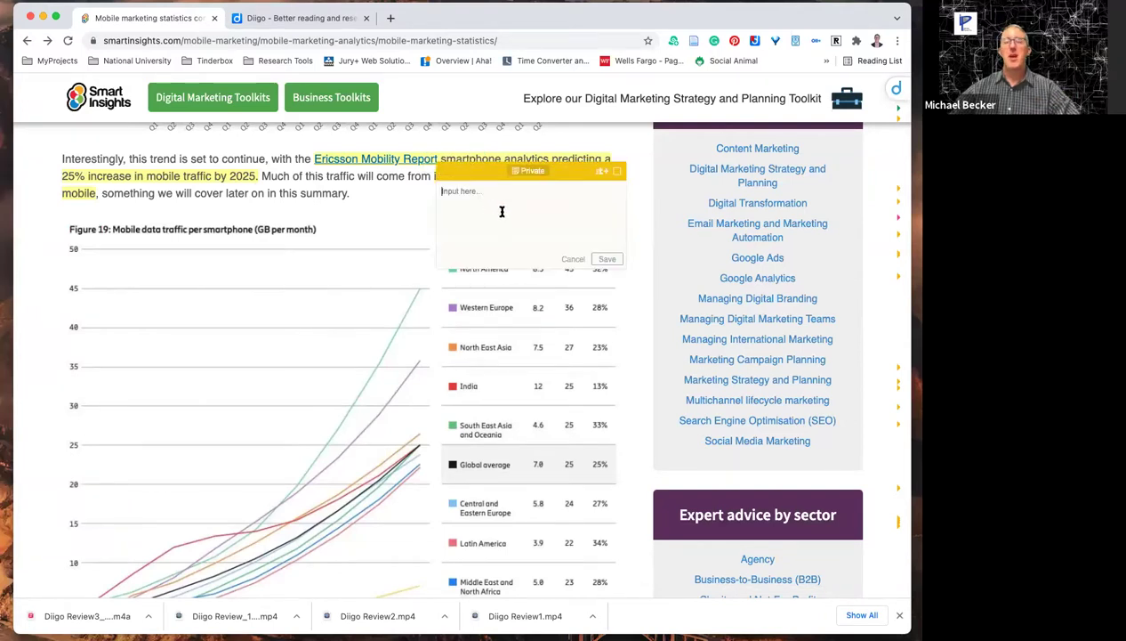
text(He)
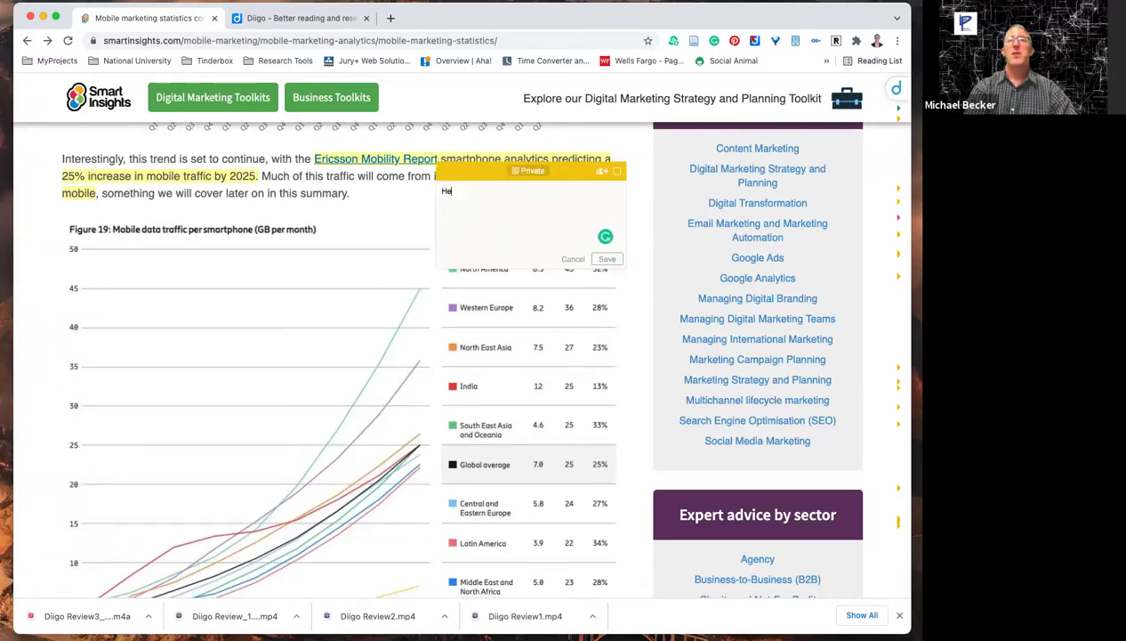
text(re)
drag(433, 195, 460, 192)
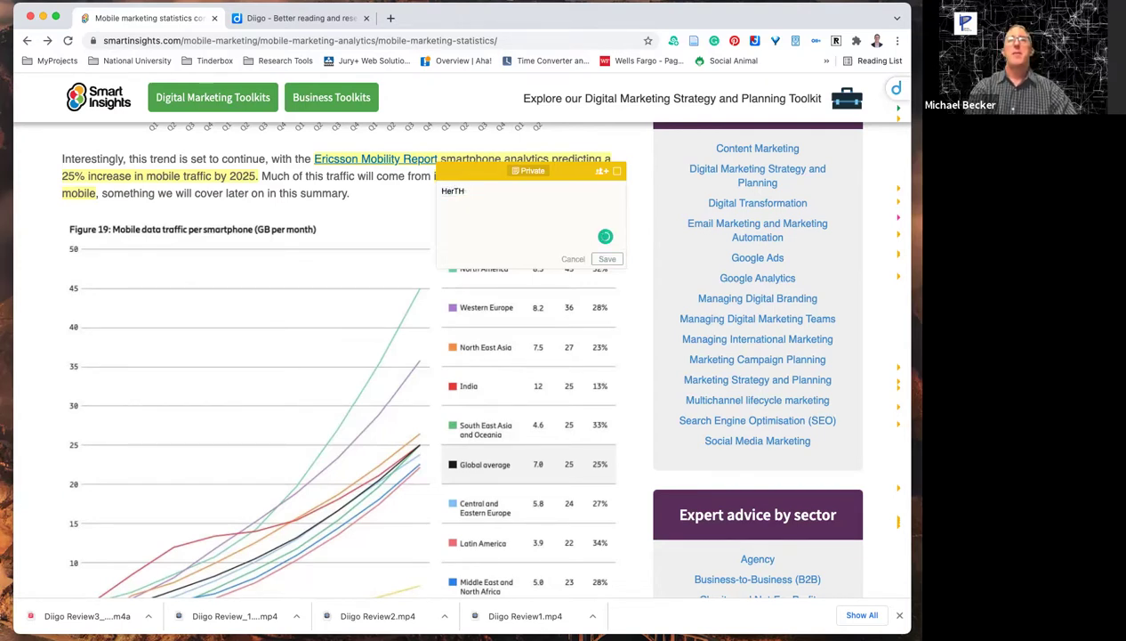
key(BackSpace)
key(BackSpace)
text(T)
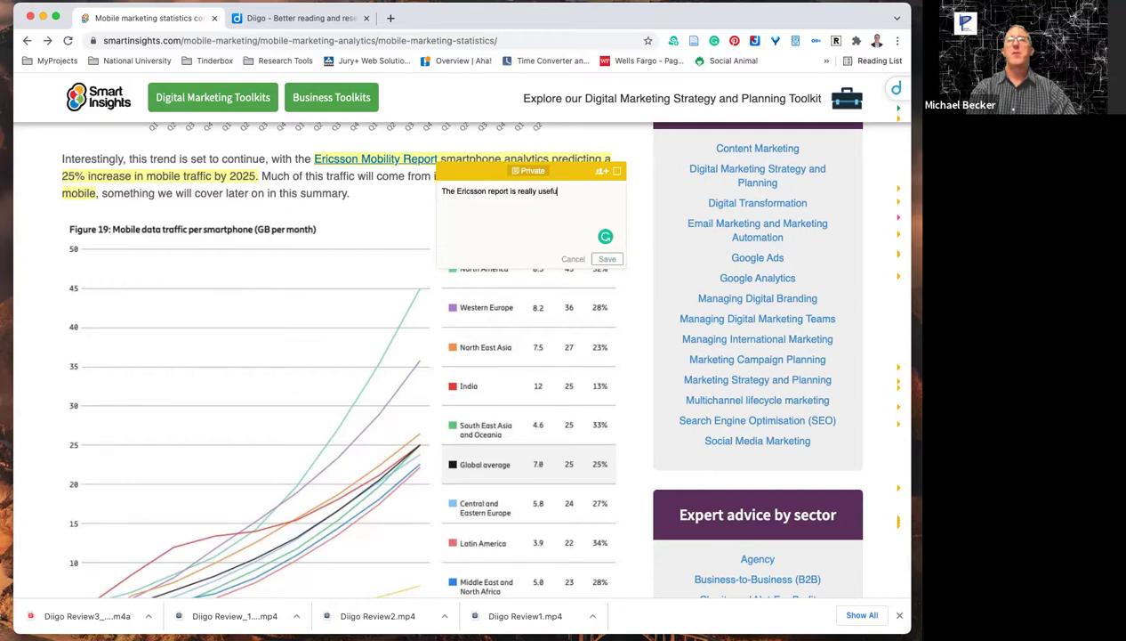
click(605, 260)
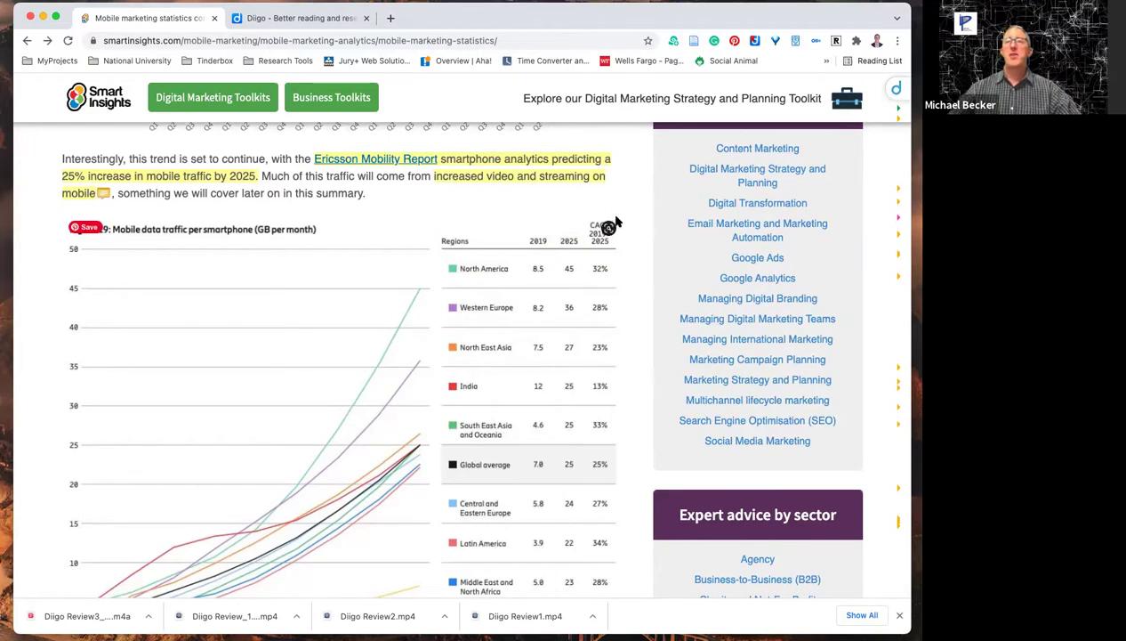
Step: Save the Figure 19 mobile data traffic chart image to Diigo and skim further down
scroll(613, 224, up, 1)
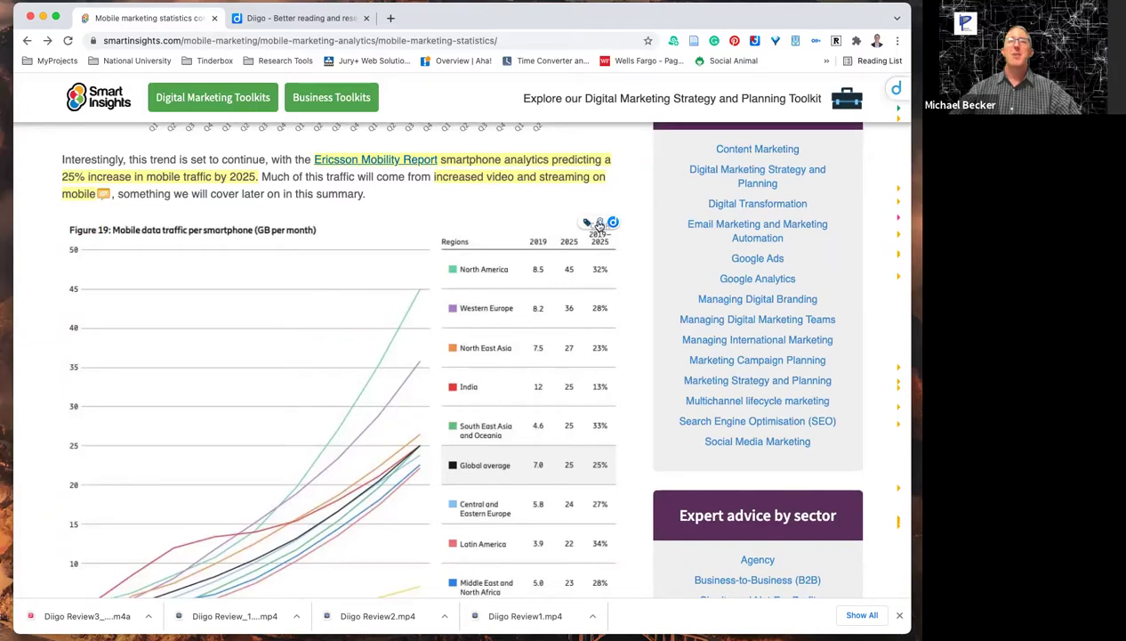
click(600, 223)
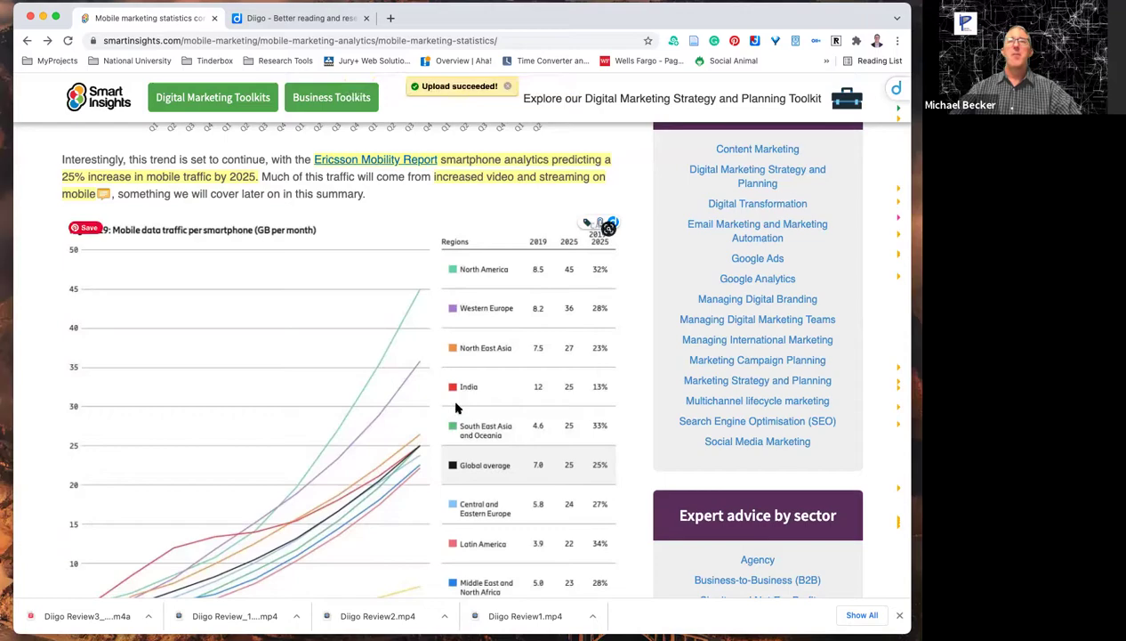
scroll(455, 407, down, 15)
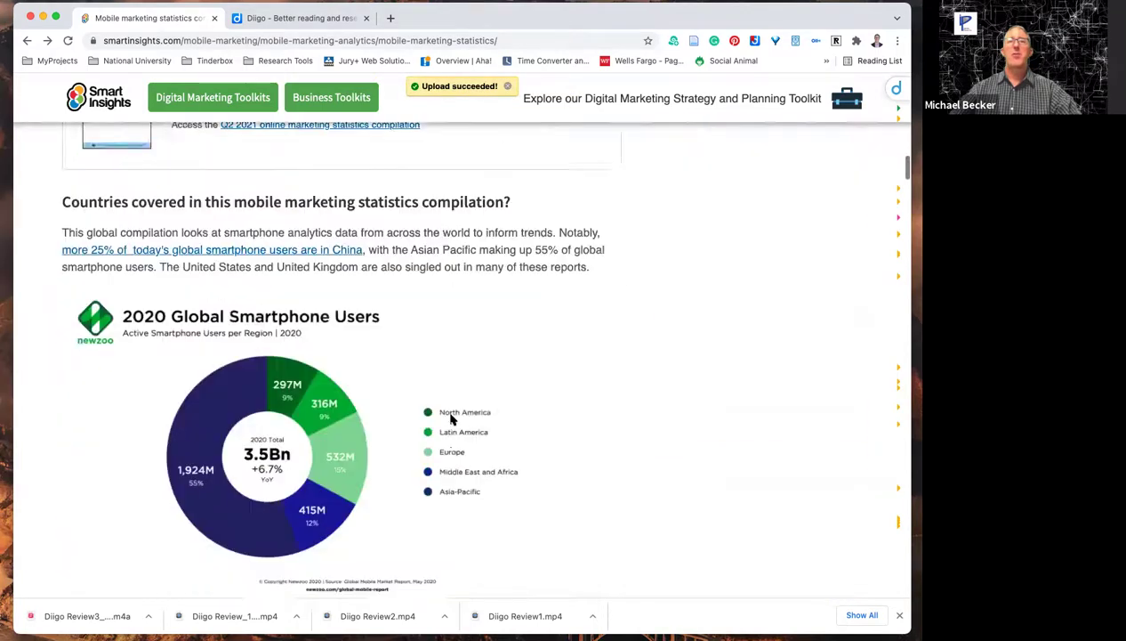
scroll(451, 420, down, 20)
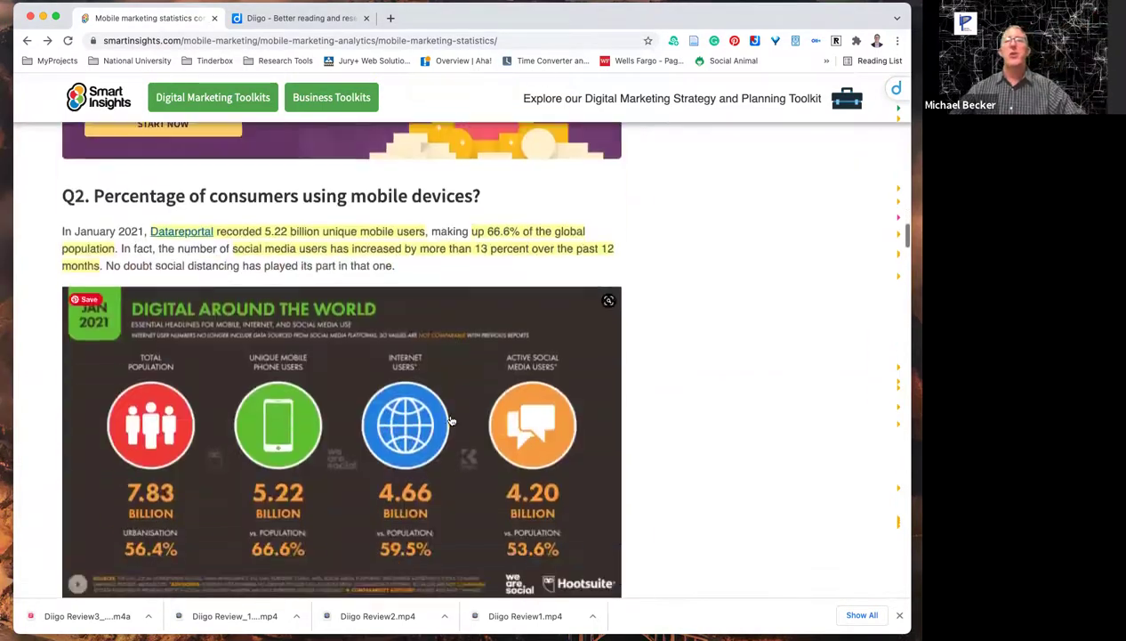
scroll(451, 420, down, 15)
scroll(451, 420, up, 20)
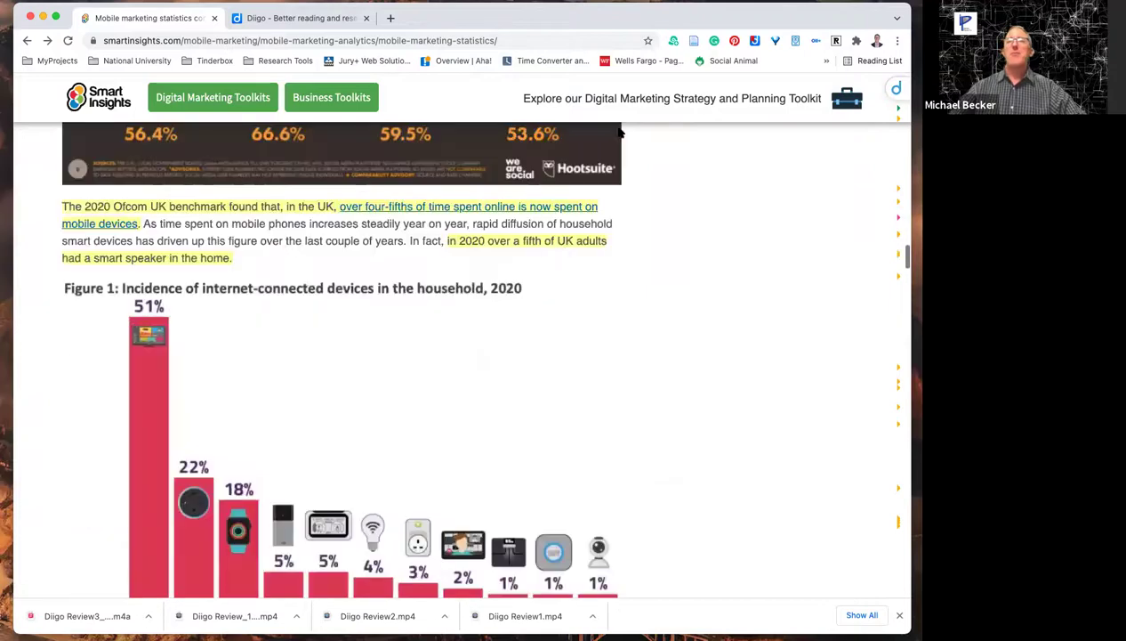
Step: Open Edit Bookmark from the Diigo extension and type the description 'A wonderful article on mobile stats.'
scroll(624, 123, up, 3)
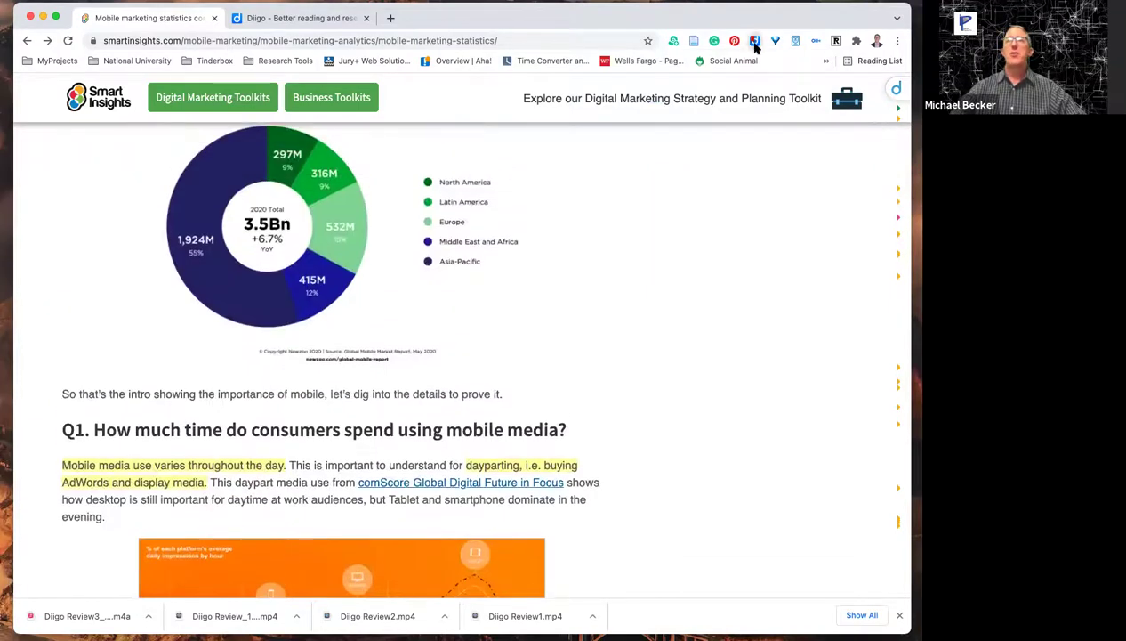
click(754, 42)
click(695, 71)
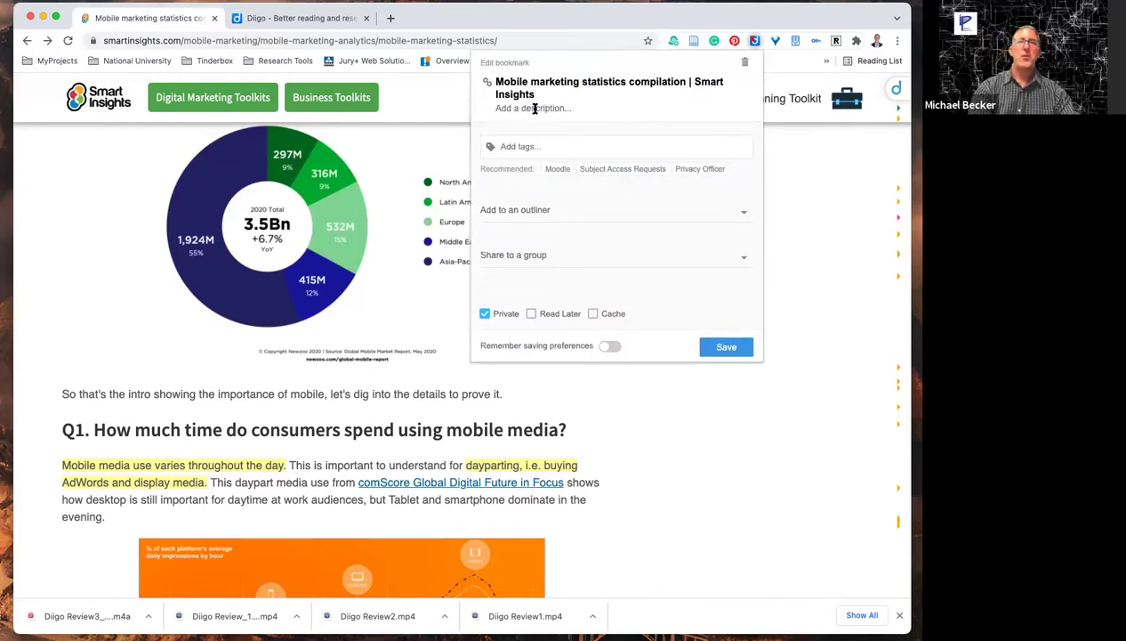
click(535, 108)
text(a)
key(BackSpace)
text(aA)
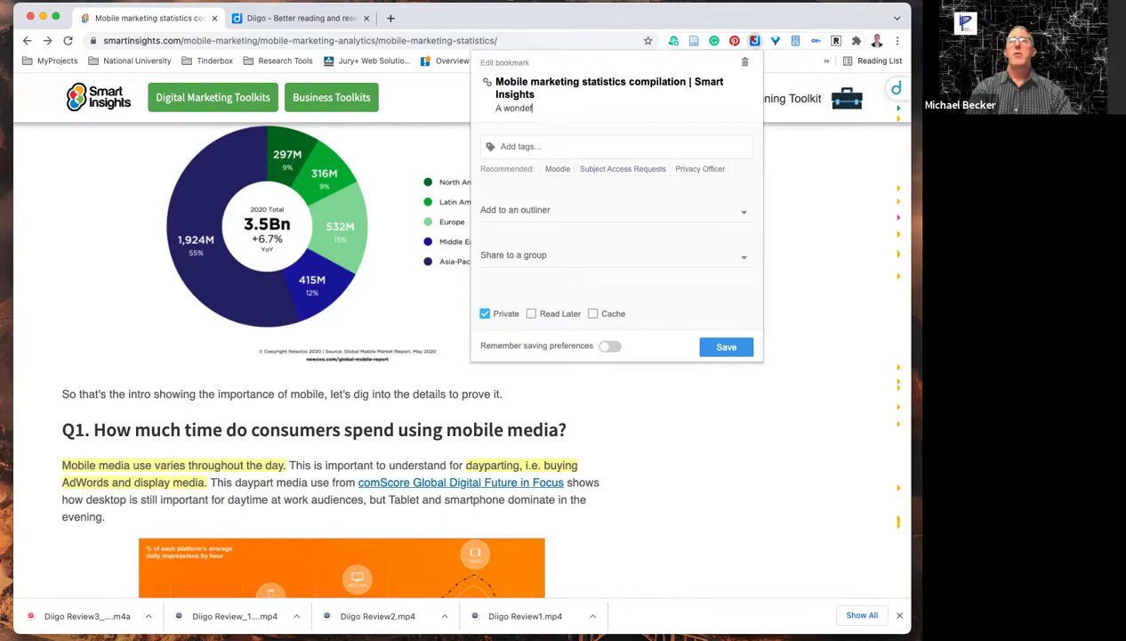
text( wondeful article on mobile stats.)
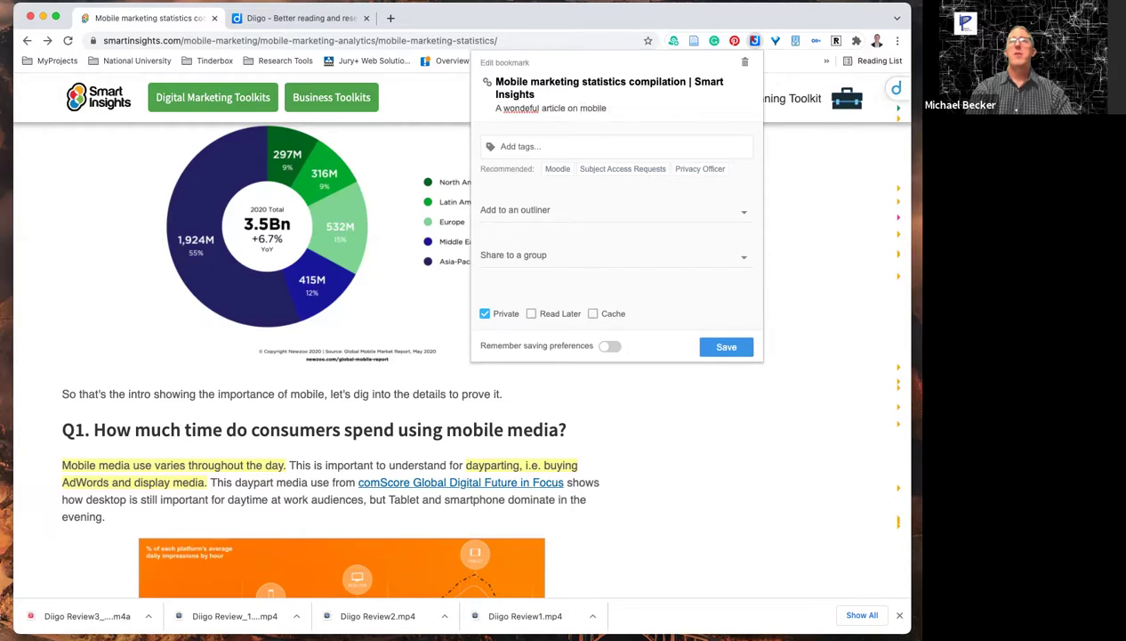
right_click(518, 109)
Step: Correct 'wondeful' to 'wonderful' and add the tags Stats and "Mobile Marketing"
click(547, 118)
key(Tab)
text(Sta)
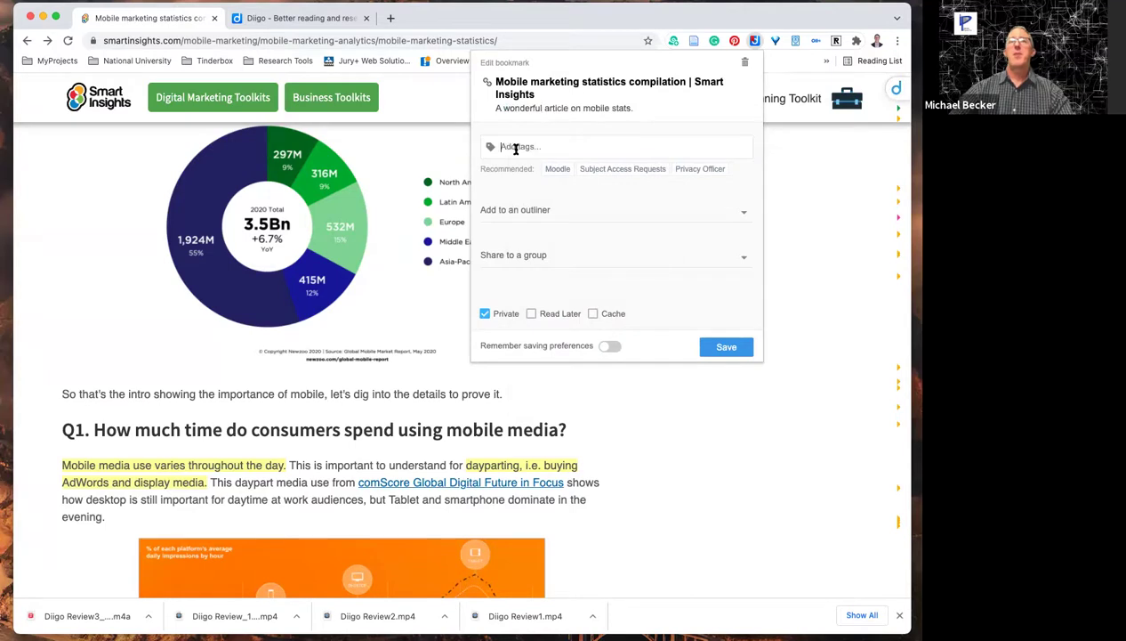
text(ts)
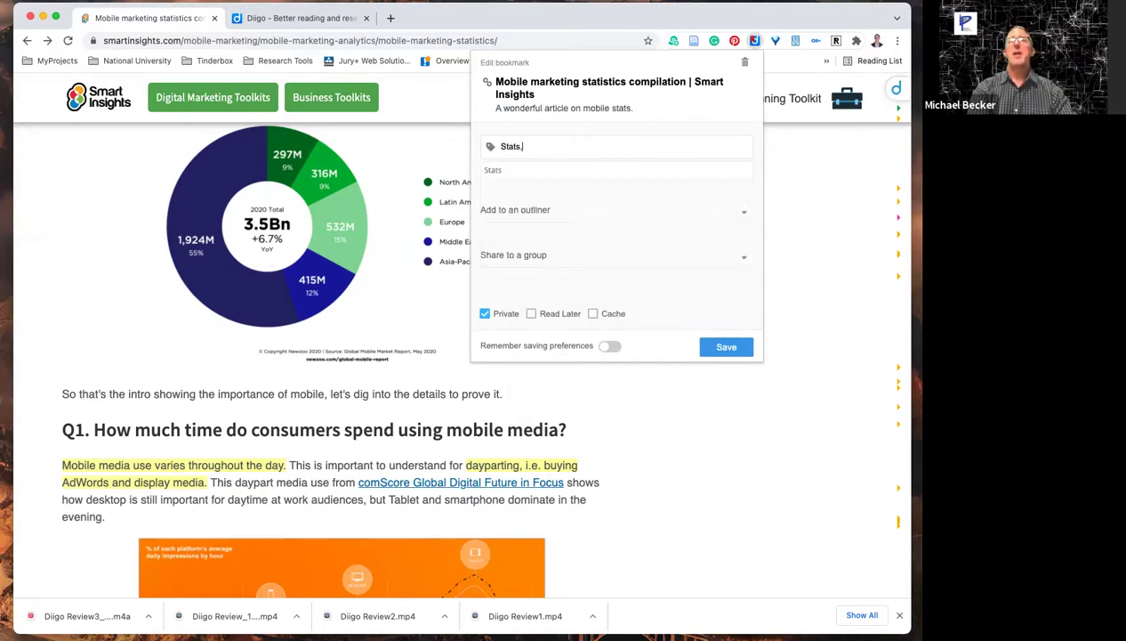
text(,)
key(BackSpace)
key(Down)
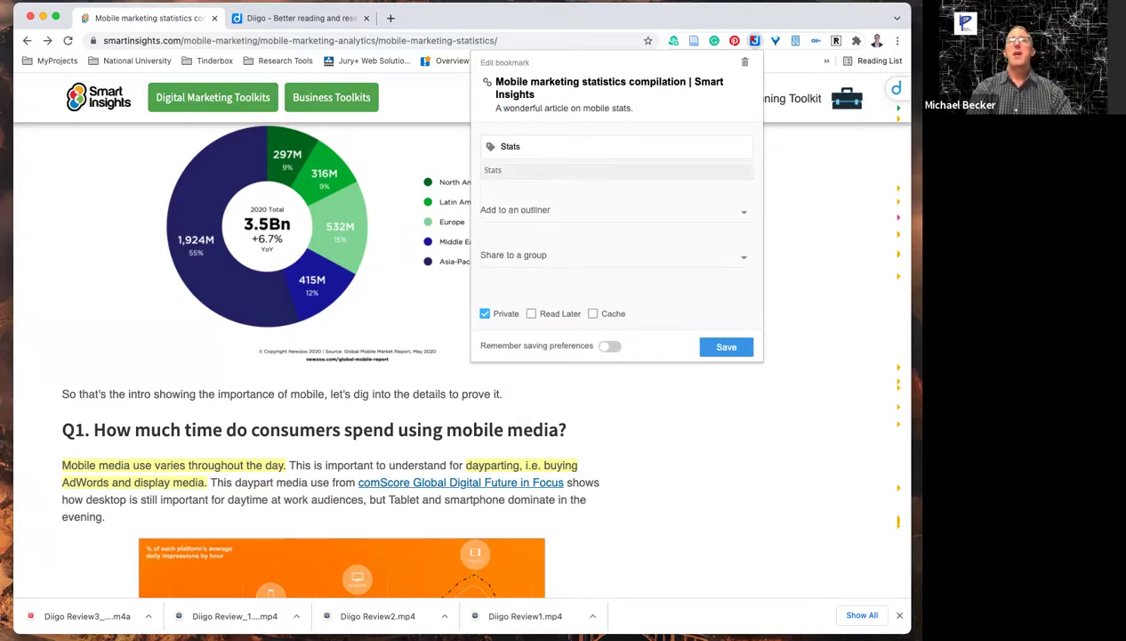
key(Return)
text("Mo)
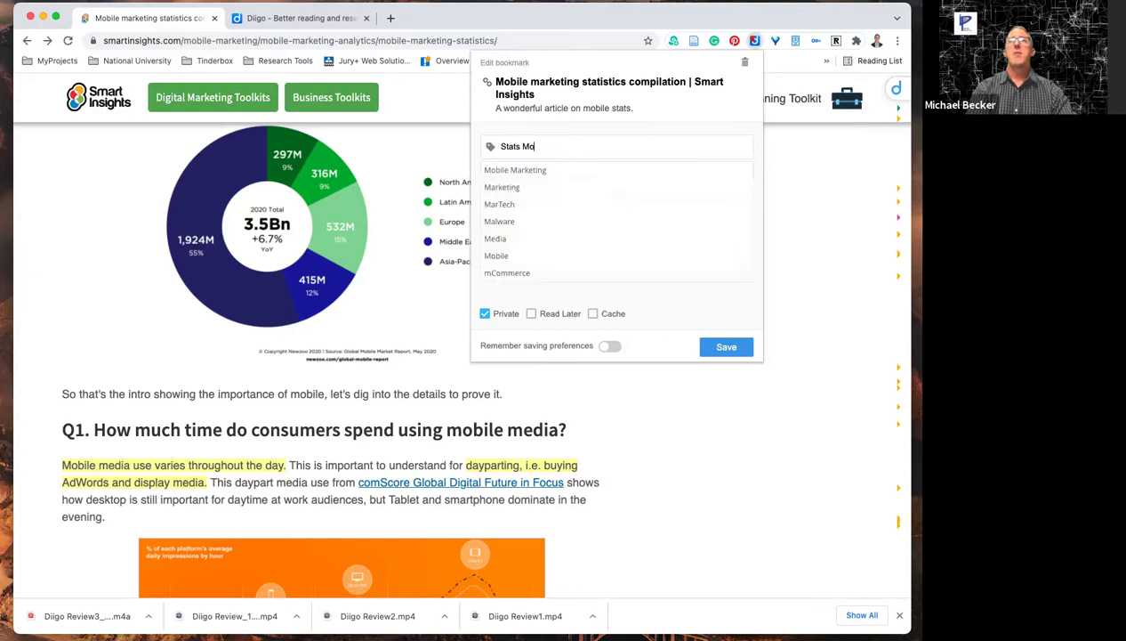
text(bi)
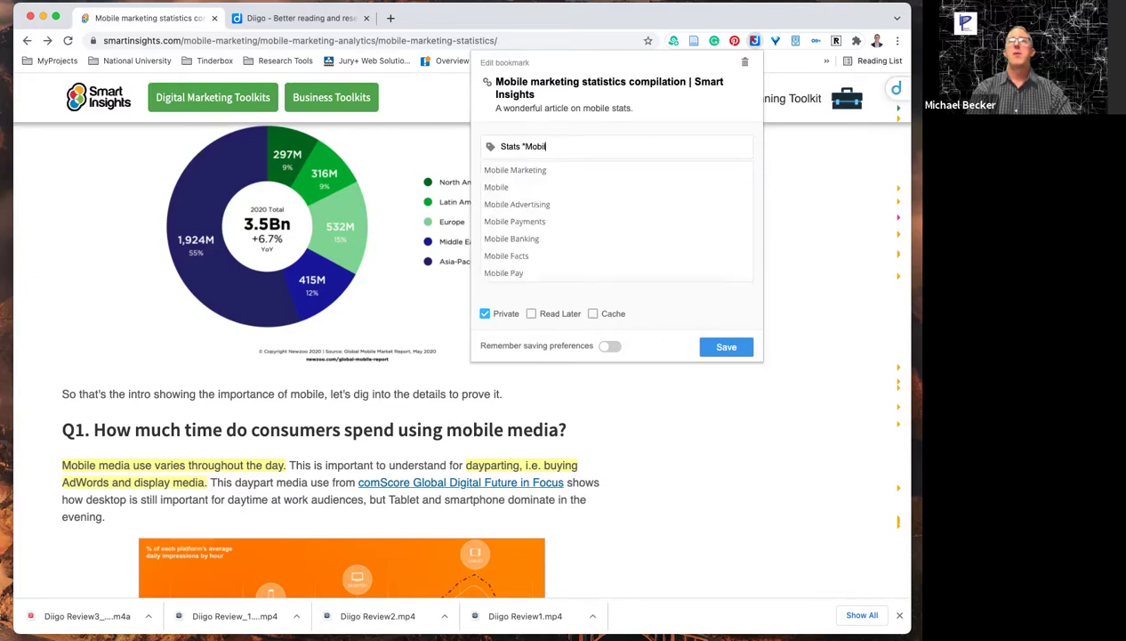
text(le Marketing")
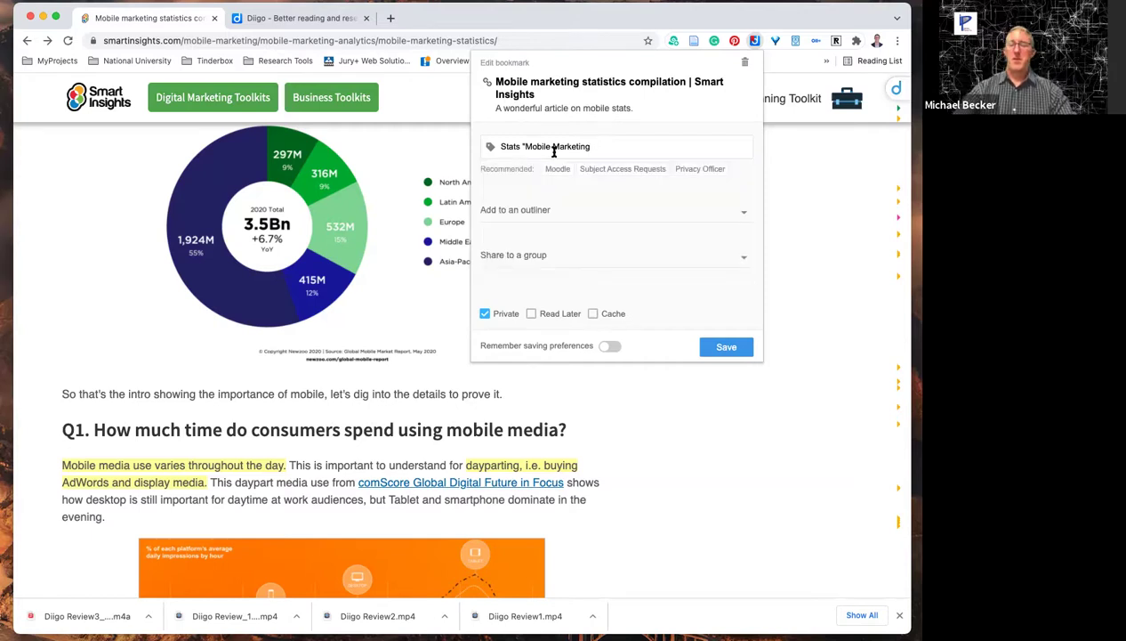
key(BackSpace)
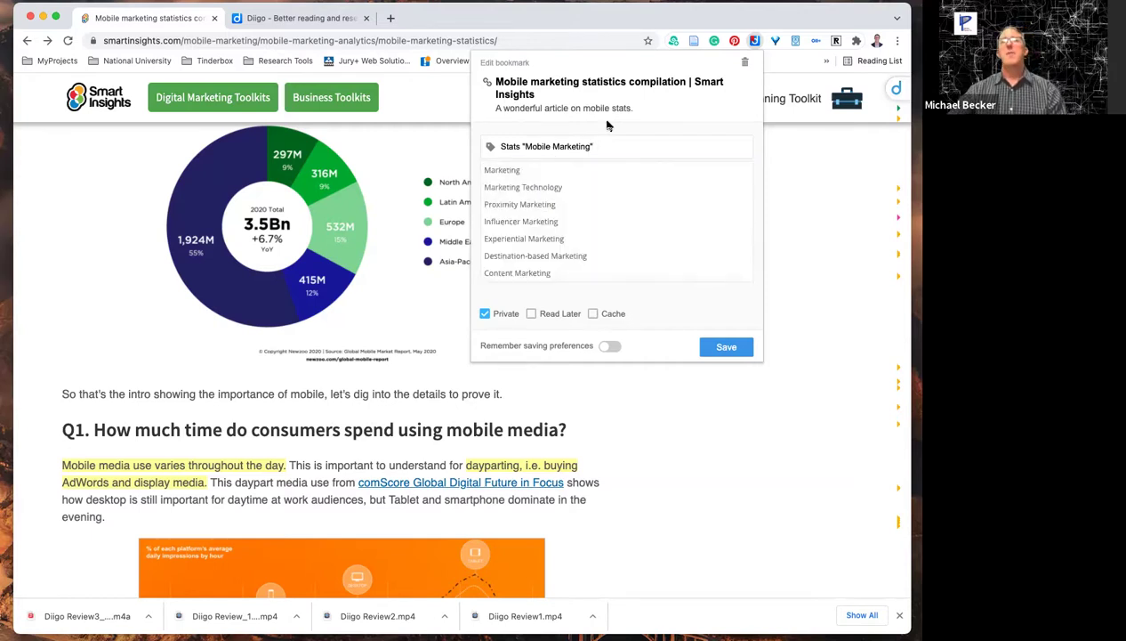
Step: File the bookmark in the Resources outliner
click(596, 214)
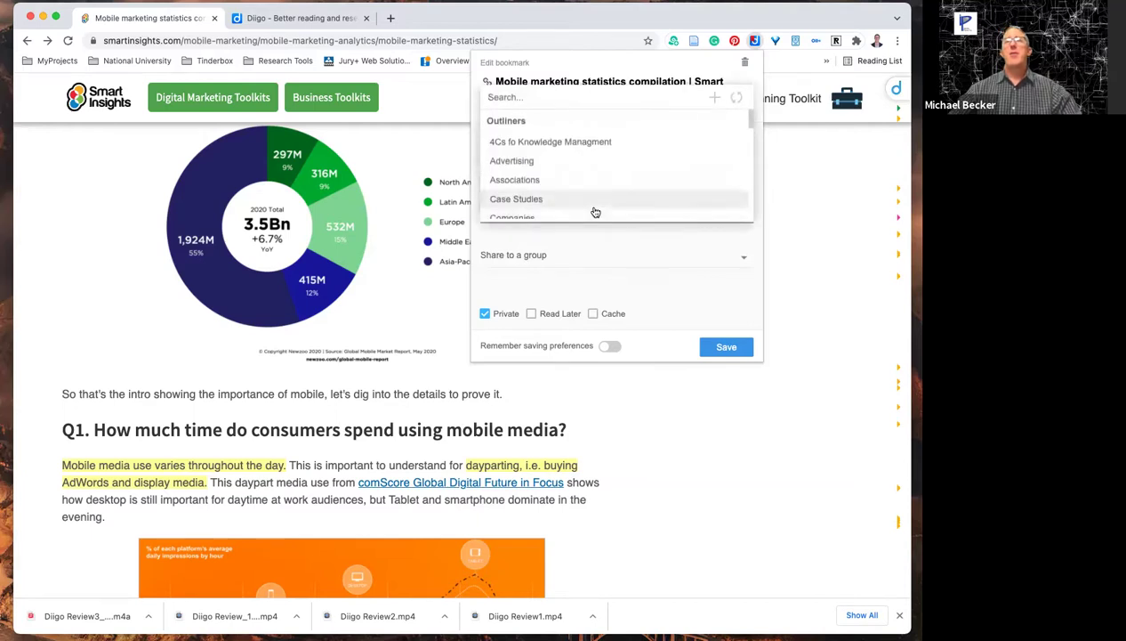
click(624, 275)
click(533, 221)
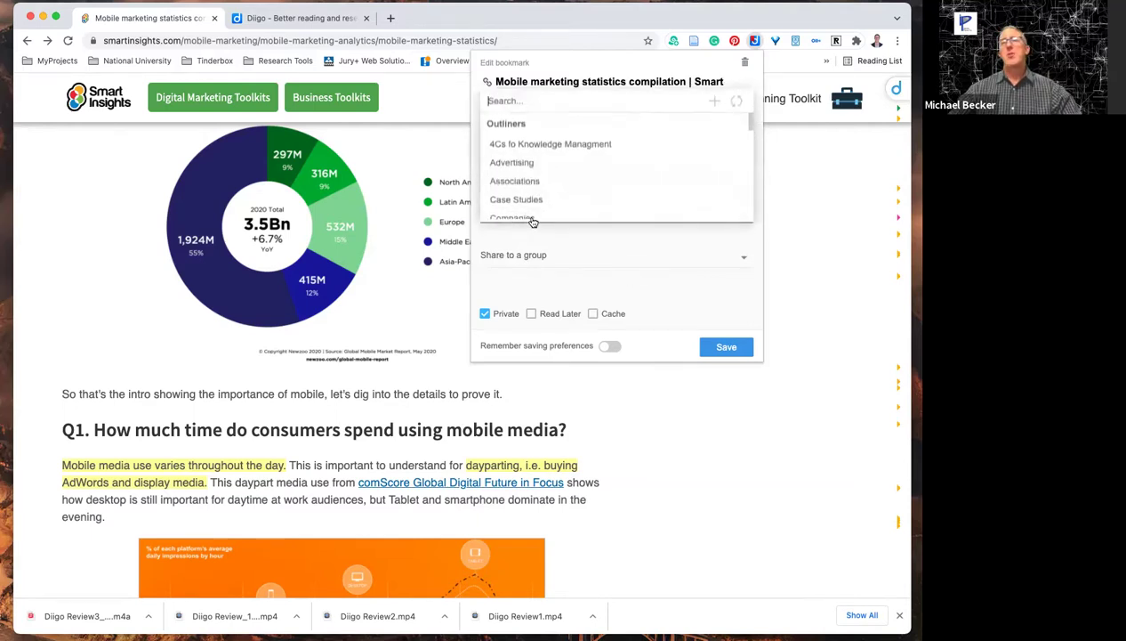
click(515, 100)
text(Resour)
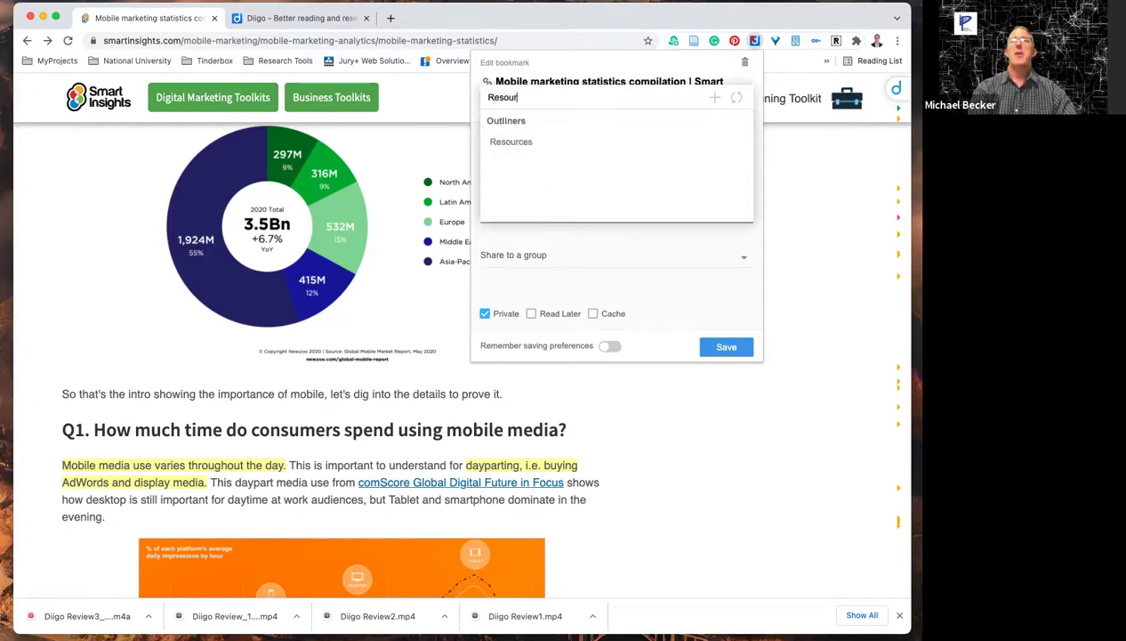
click(527, 142)
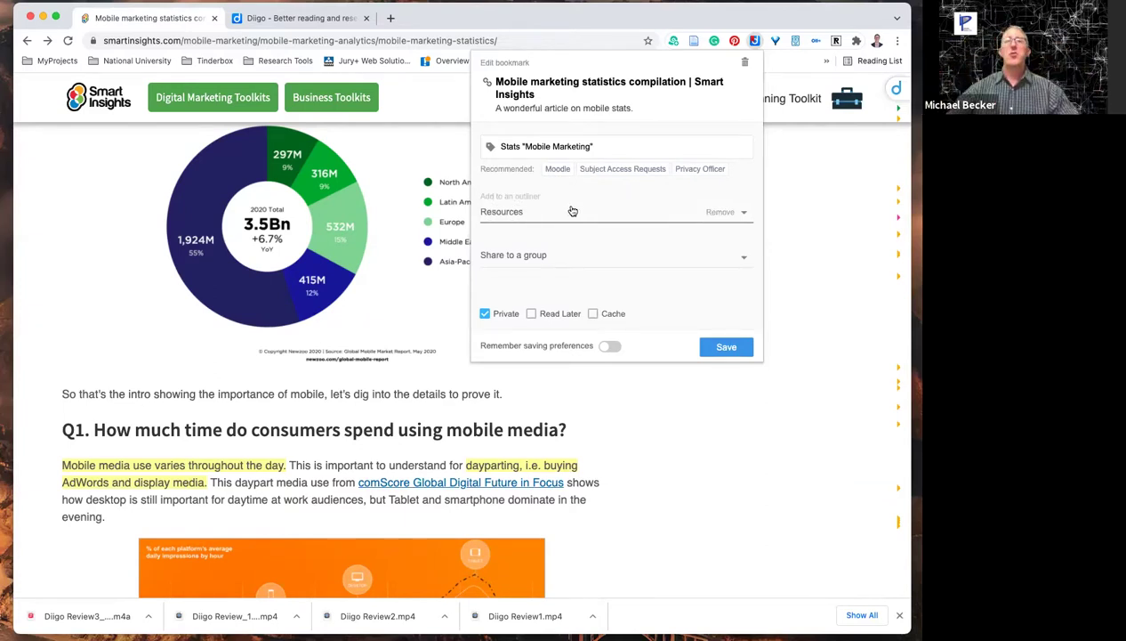
Step: Share the bookmark with the NU MKT 651 Nov. 2021 group and save it
click(521, 256)
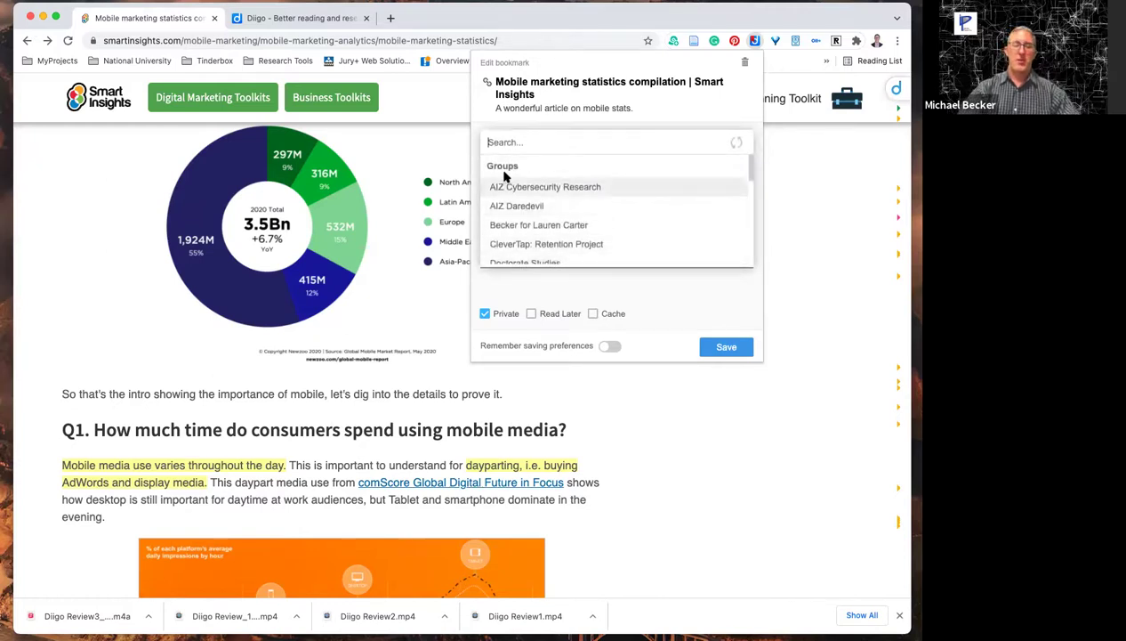
text(Nue)
key(BackSpace)
key(BackSpace)
text(U)
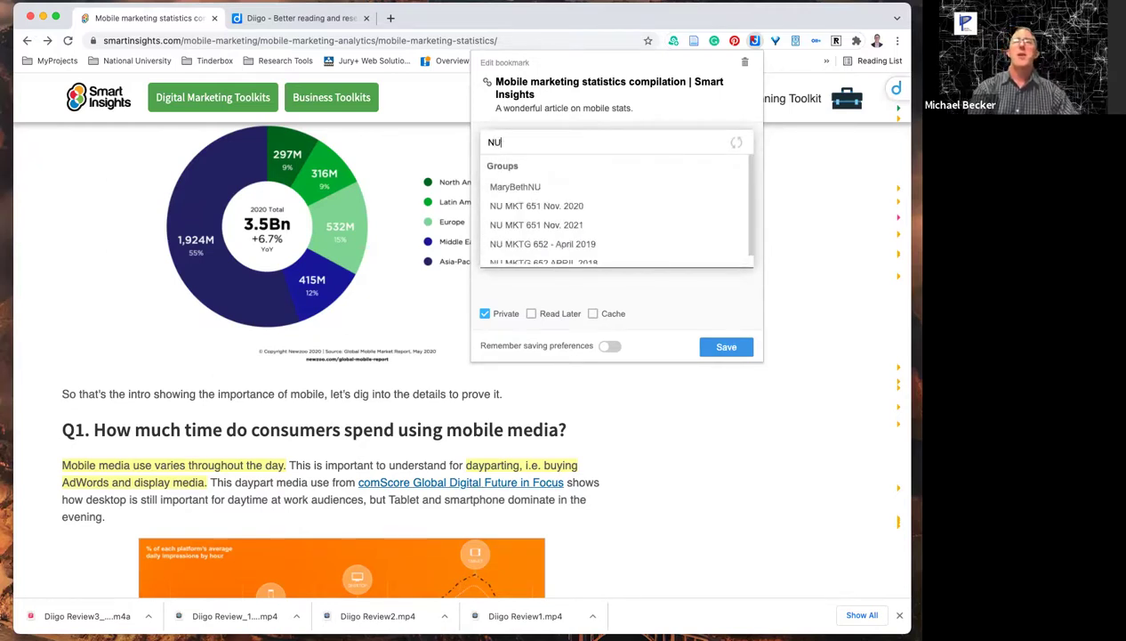
click(552, 225)
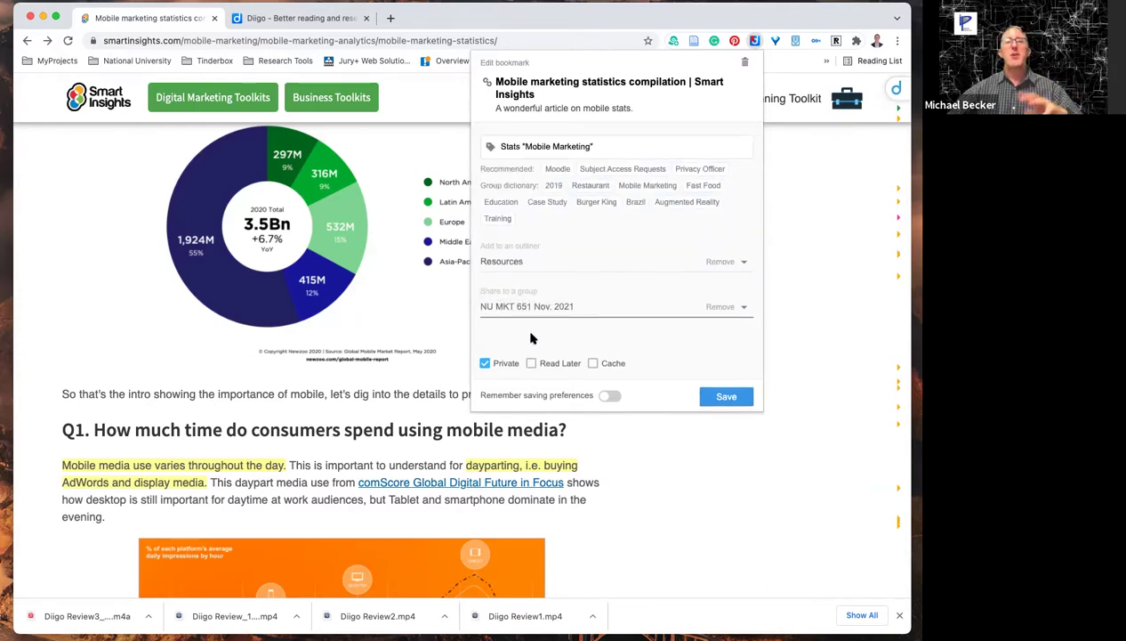
click(724, 395)
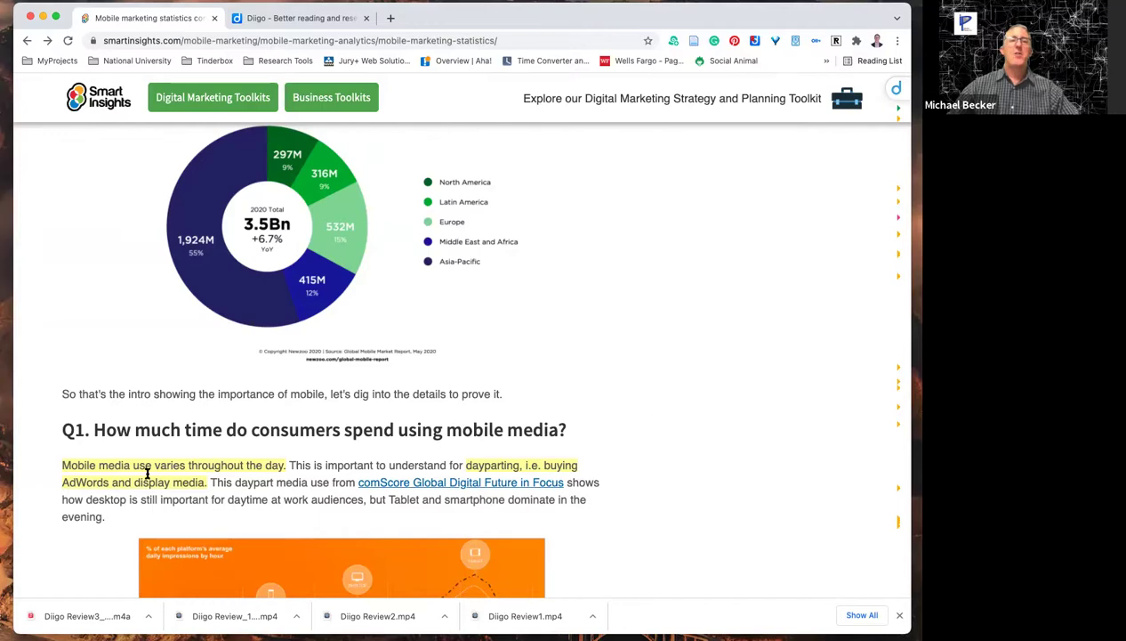
scroll(343, 502, down, 12)
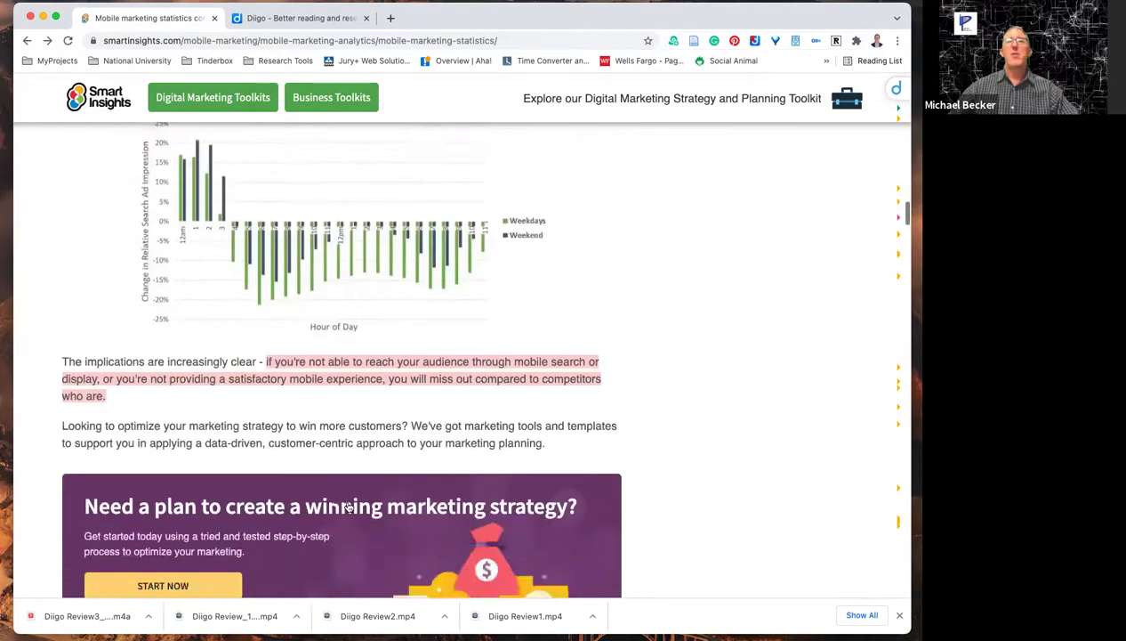
scroll(348, 507, up, 15)
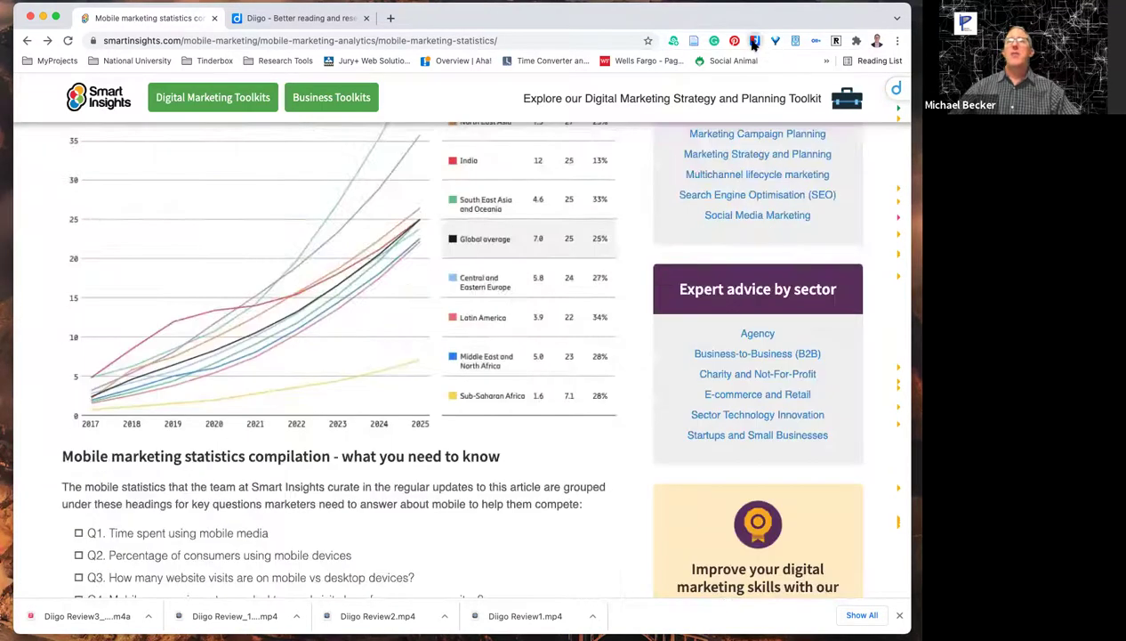
click(753, 42)
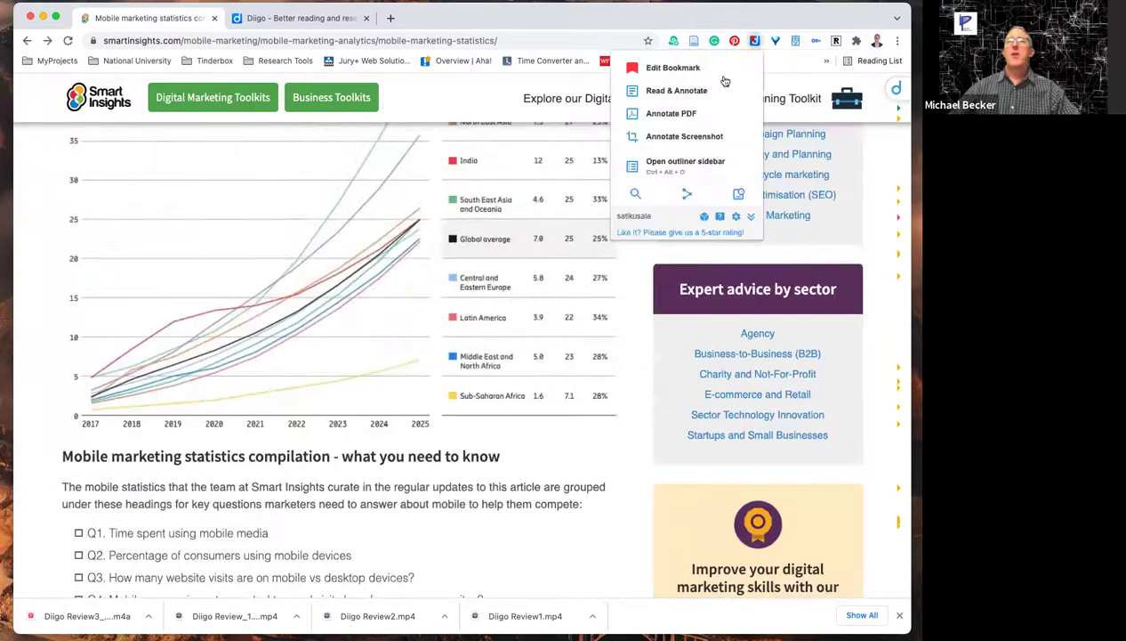
Step: Open My Library and expand the 24 more annotations of the Smart Insights bookmark to review them
click(704, 218)
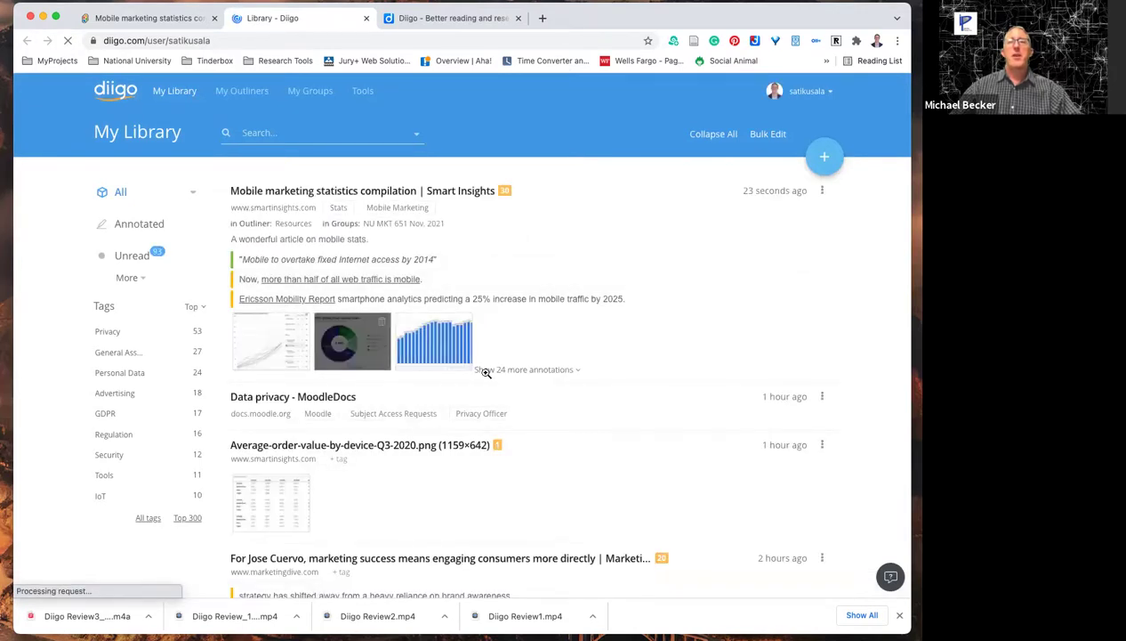
click(532, 369)
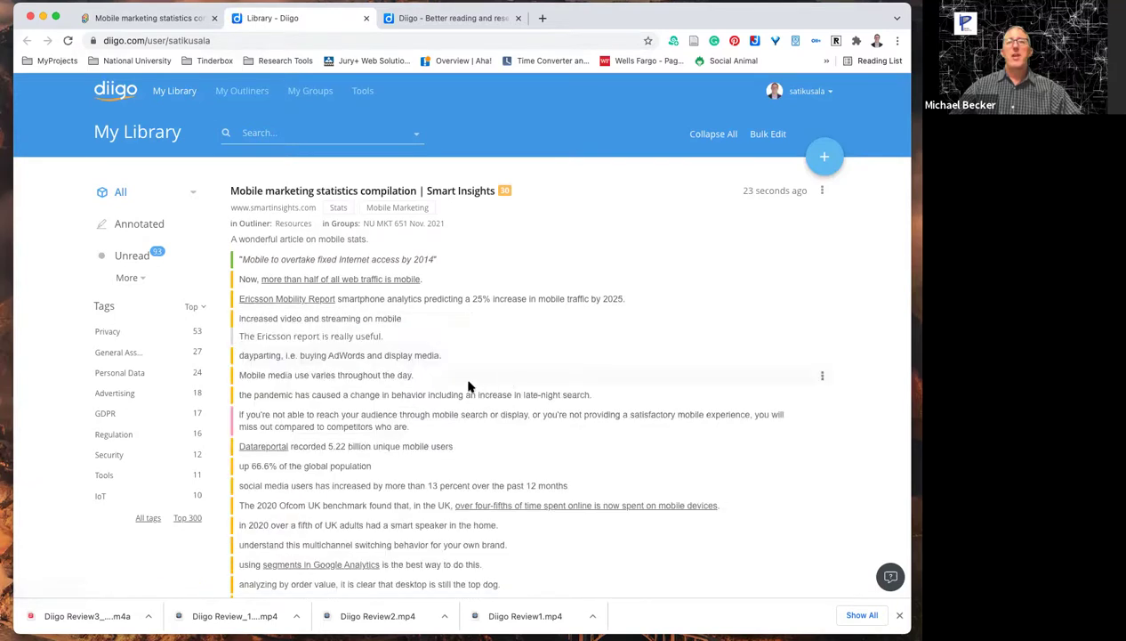
scroll(285, 266, down, 5)
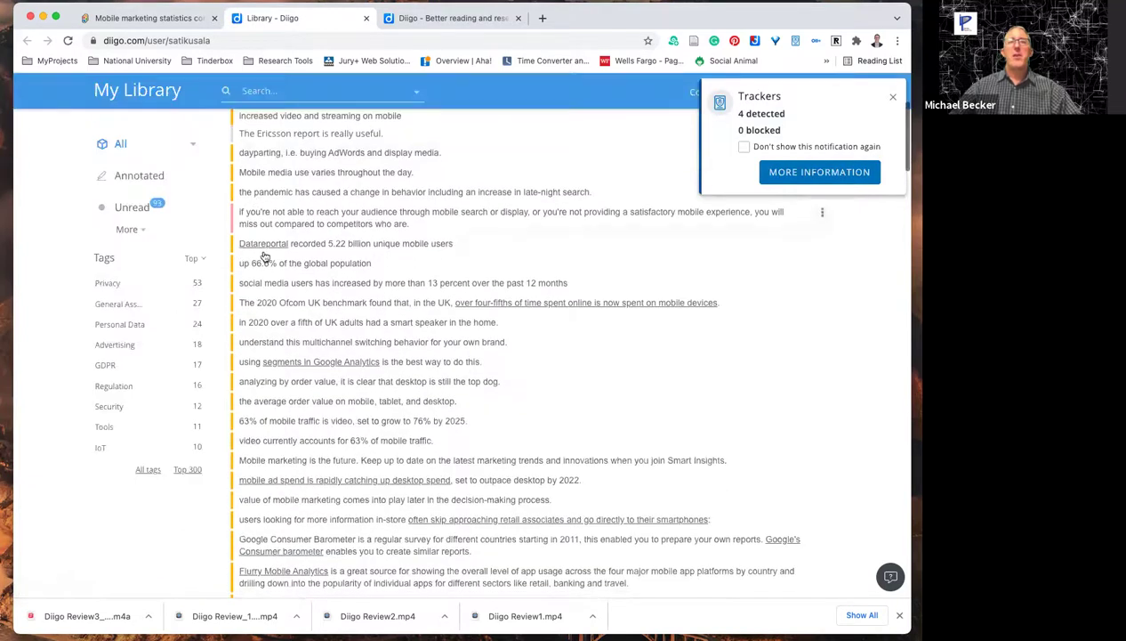
scroll(300, 321, down, 6)
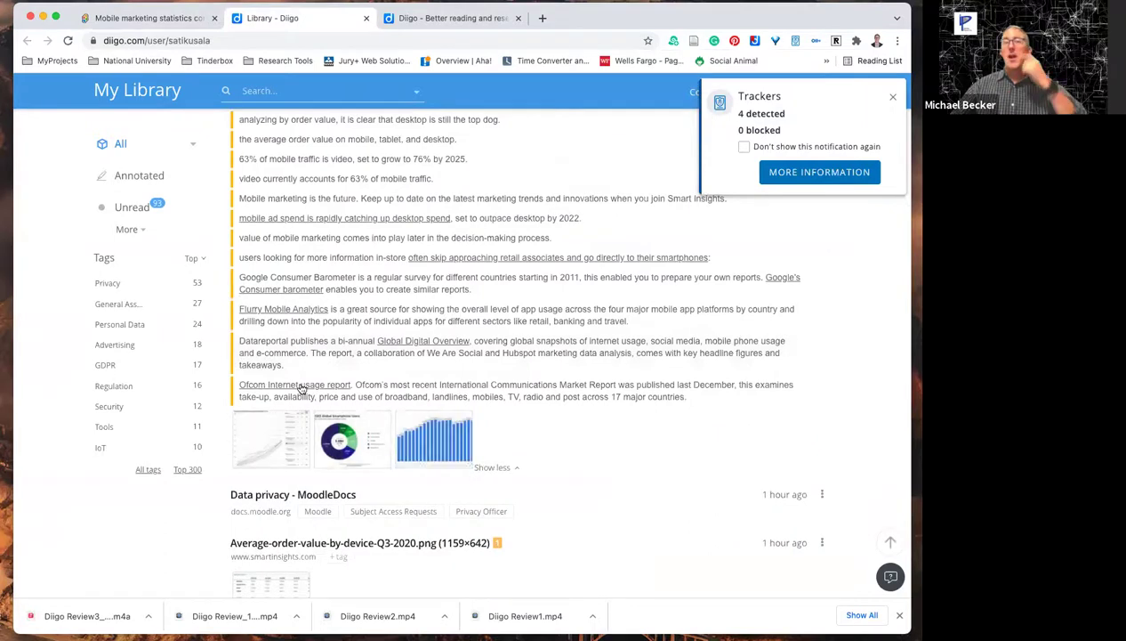
scroll(354, 350, up, 3)
scroll(354, 349, up, 5)
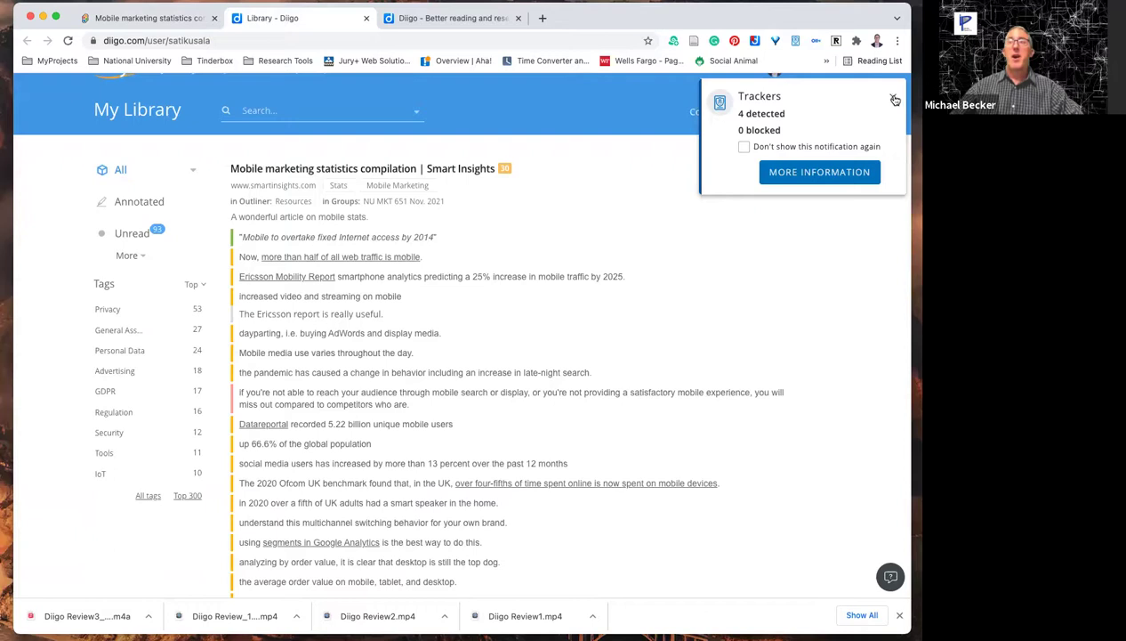
scroll(427, 176, up, 1)
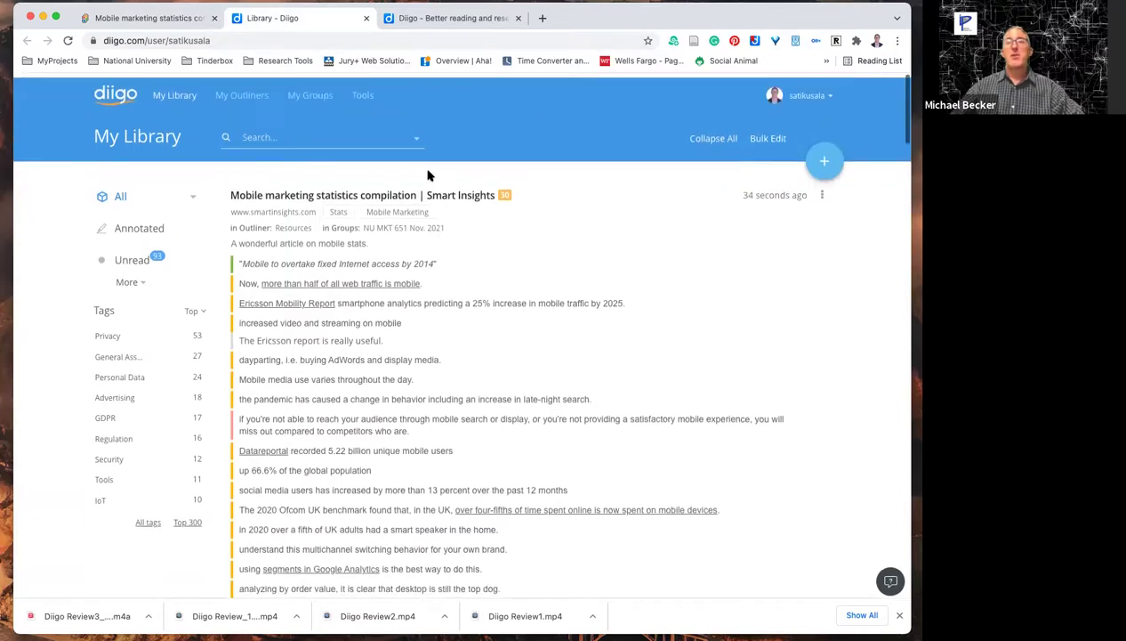